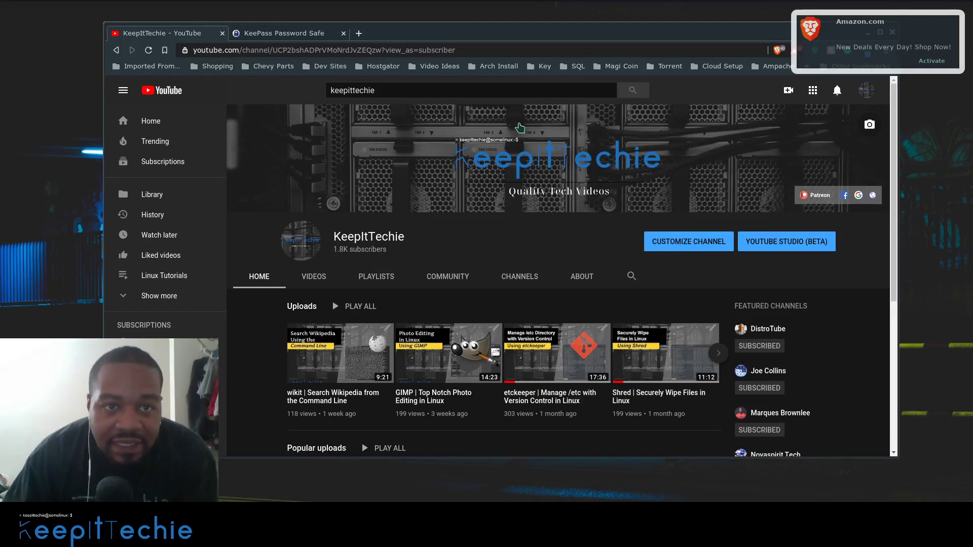
- Switch to the KeePass Password Safe tab showing the keepass.info homepage
left_click(288, 35)
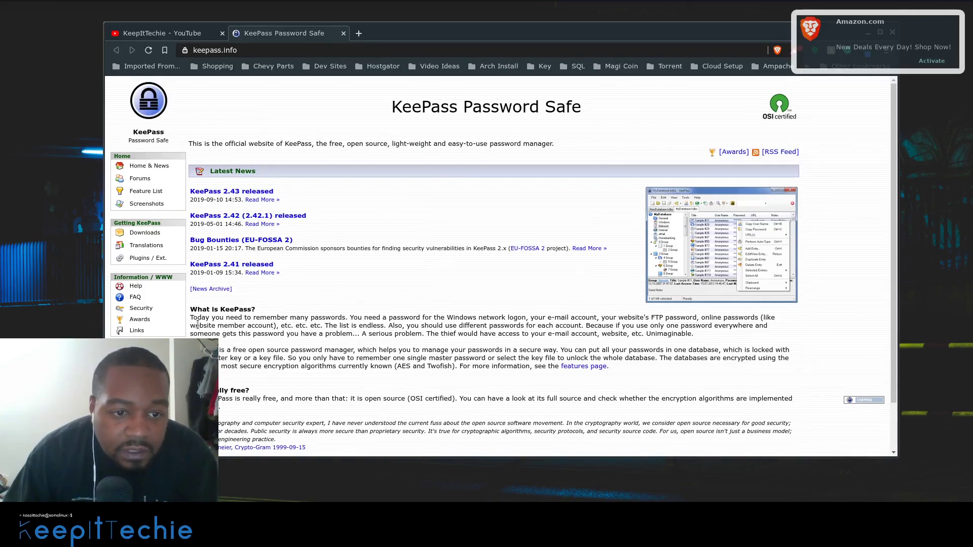
- Scroll down the keepass.info page to reach the KeePass 2.43 and 1.37 downloads
scroll(201, 319, "down", 1)
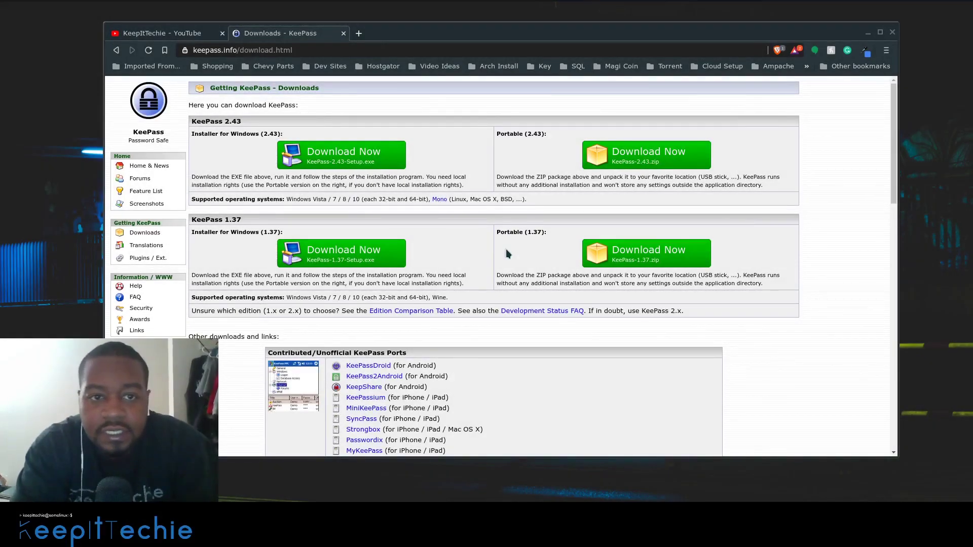
mouse_move(834, 4)
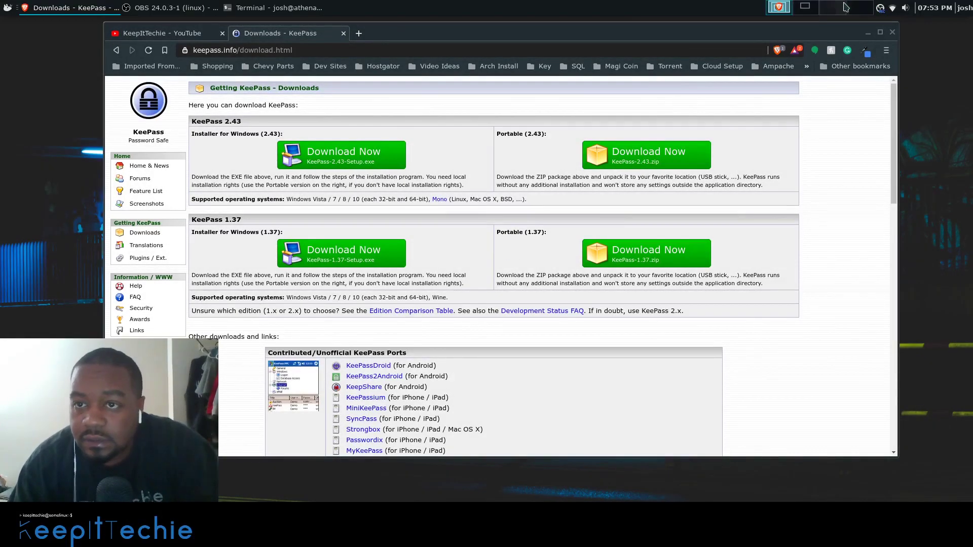
- Run 'sudo pacman -S keepassxc', confirm keepassxc 2.5.0-2 is up to date, and decline reinstalling
left_click(810, 9)
key("ctrl+l")
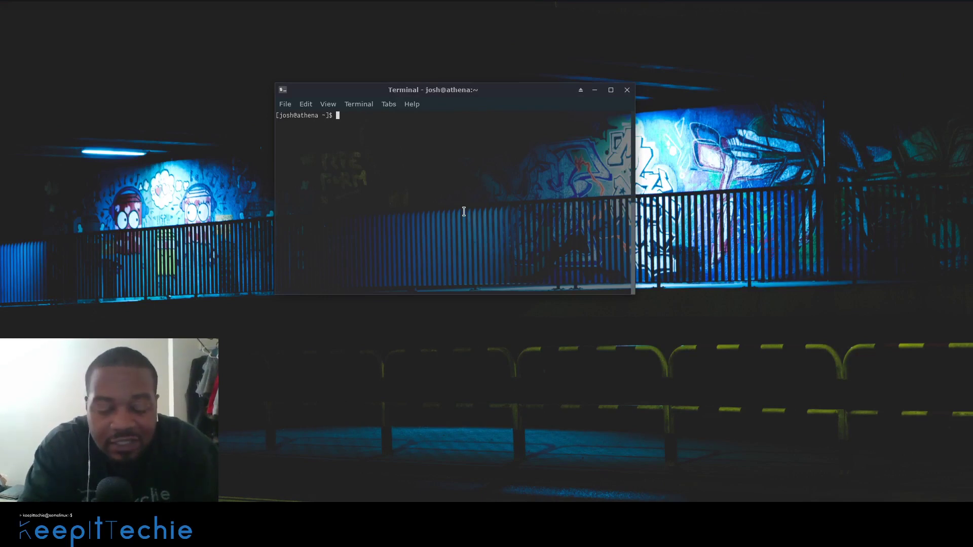
type("sudo ")
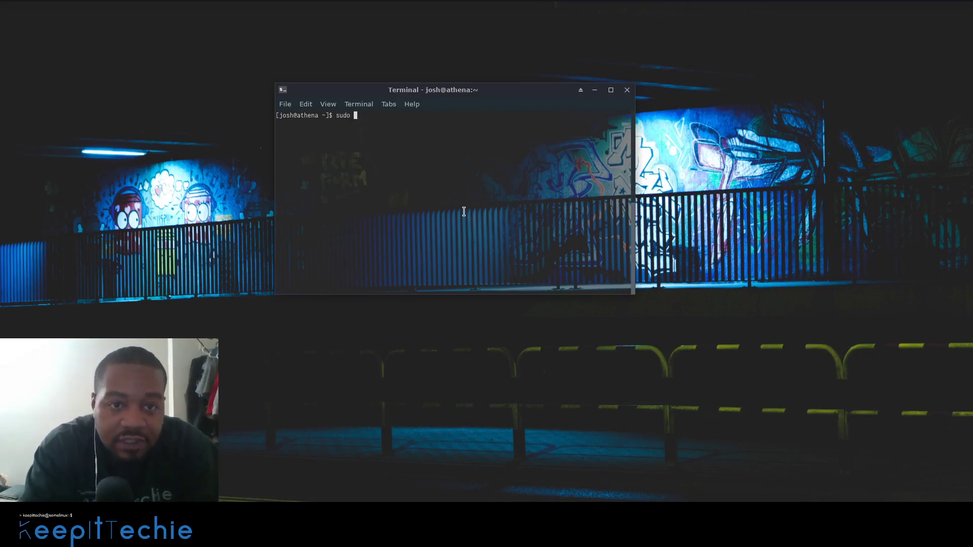
type("pacman ")
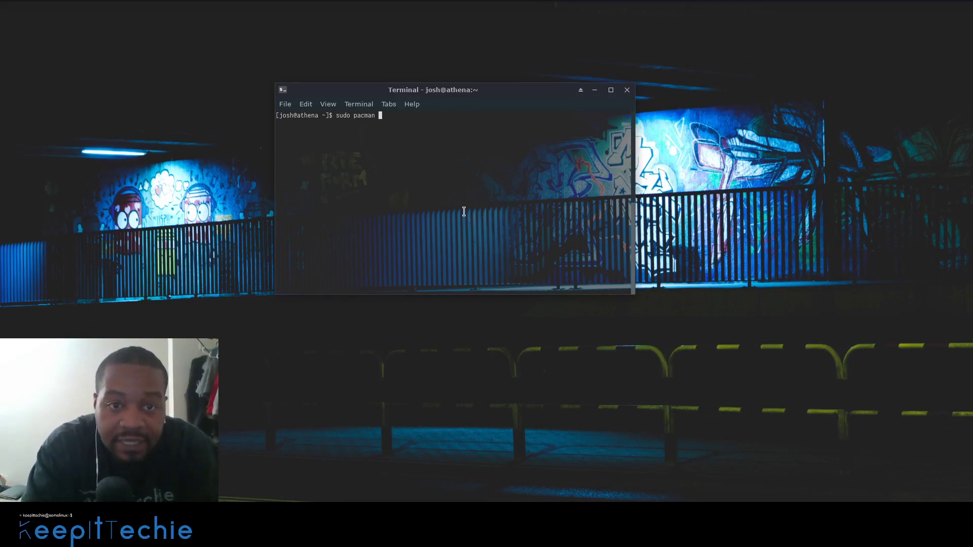
type("-S ")
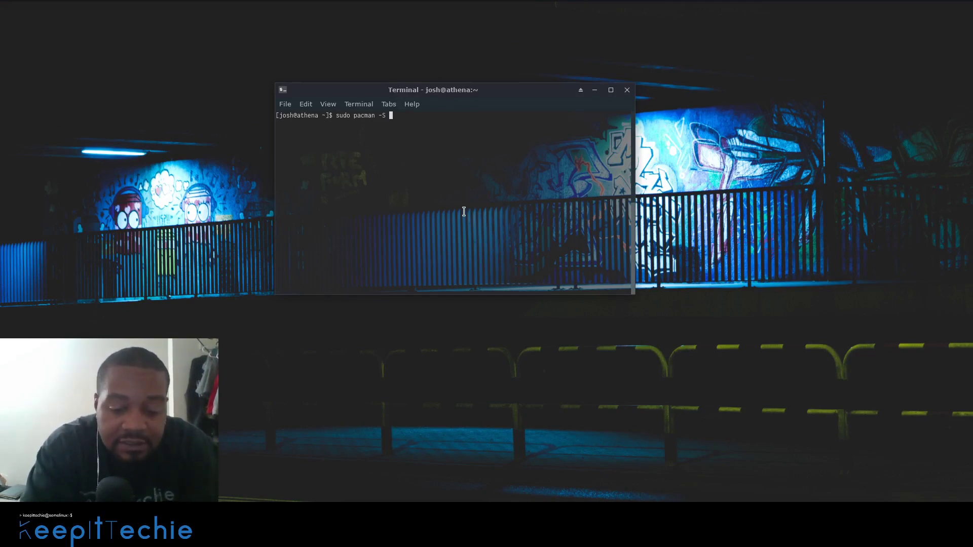
type("keepa")
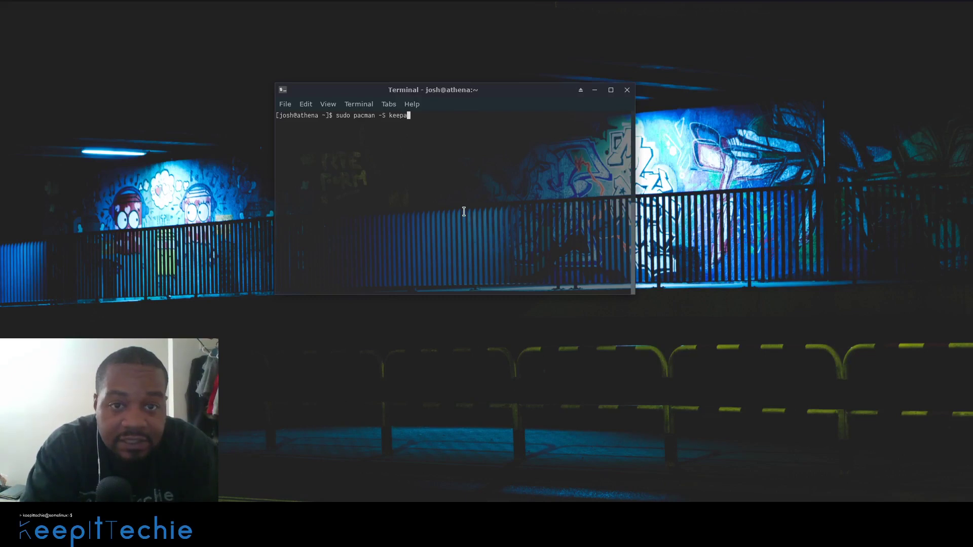
type("s")
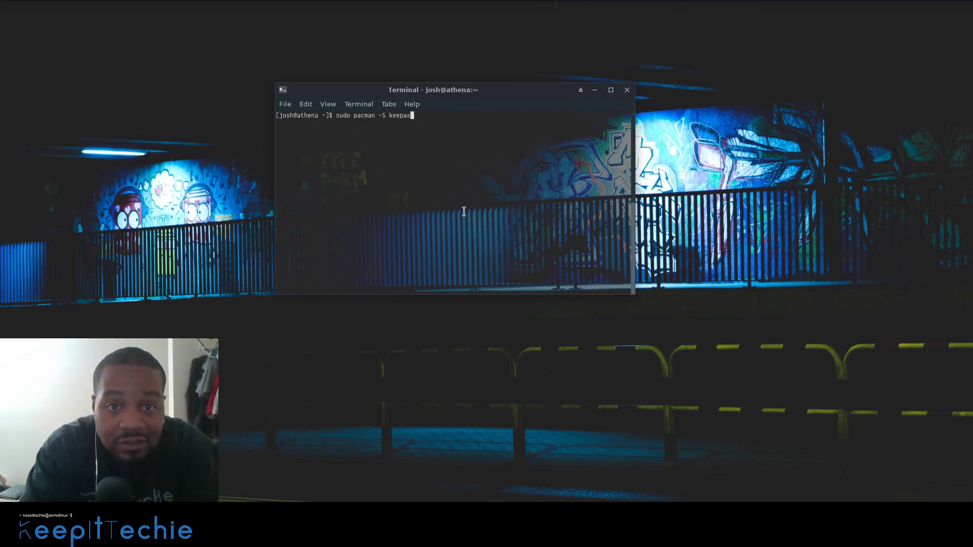
type("s")
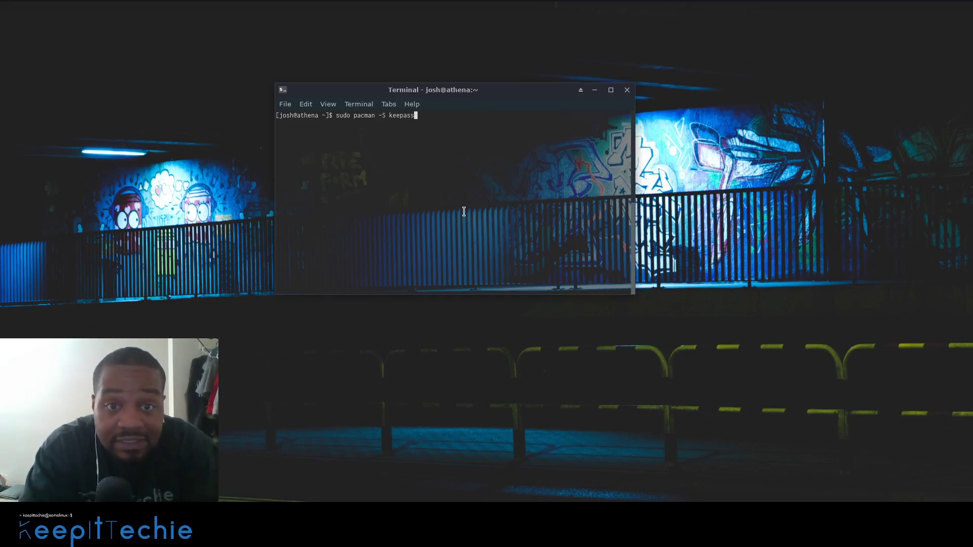
type("xc")
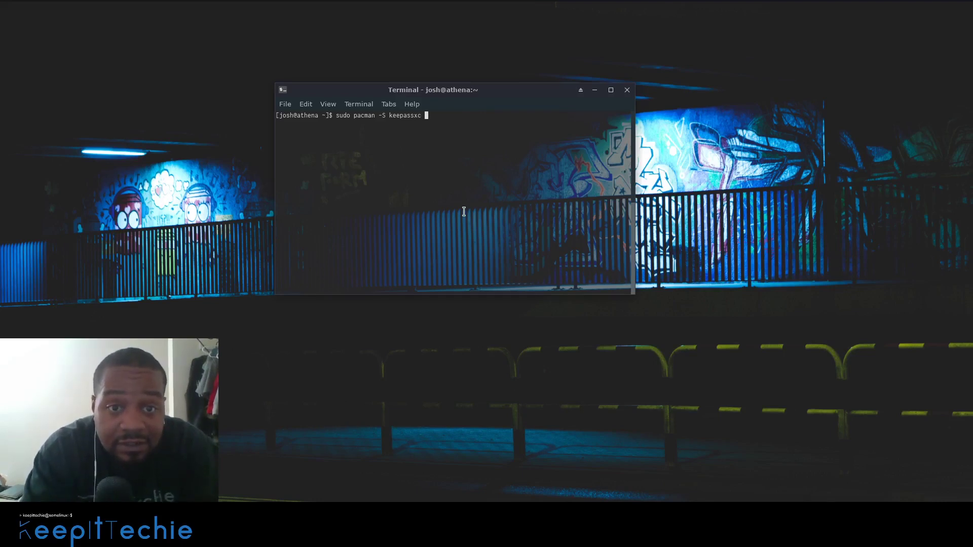
key("Return")
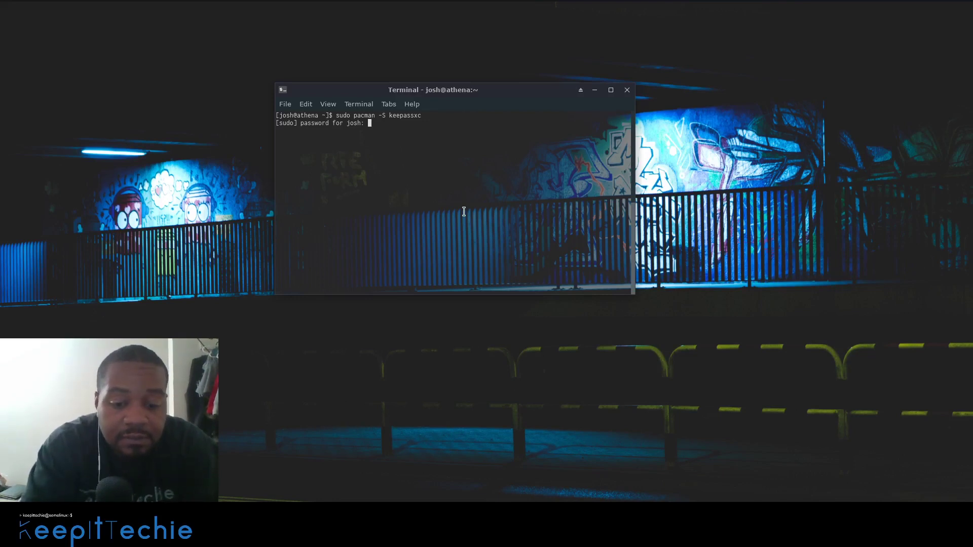
key("Return")
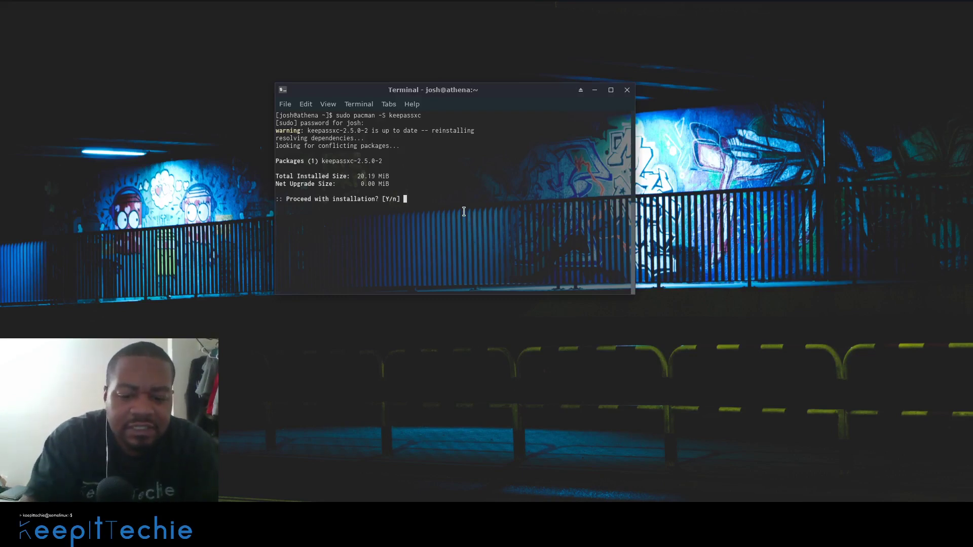
type("n")
key("Return")
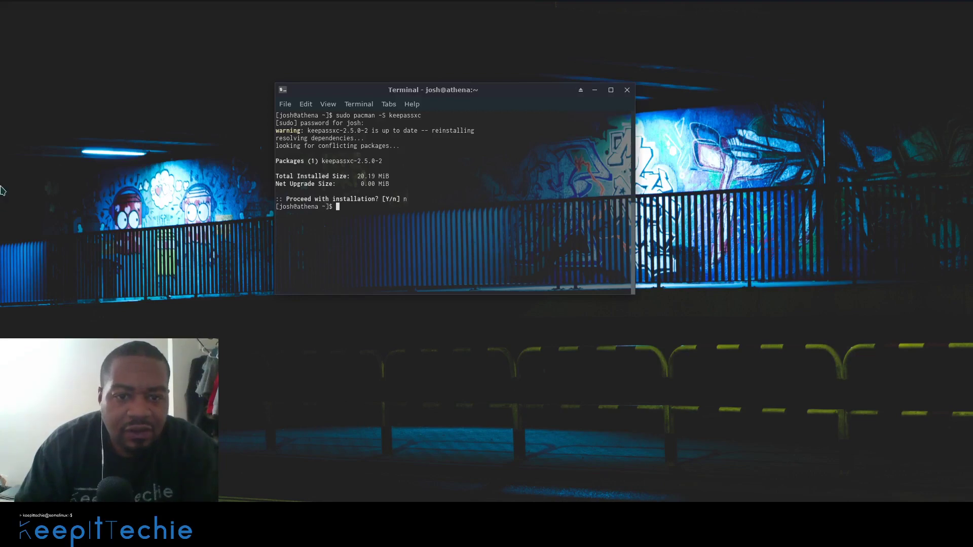
- Open the Arch Linux website in a new browser tab
mouse_move(386, 5)
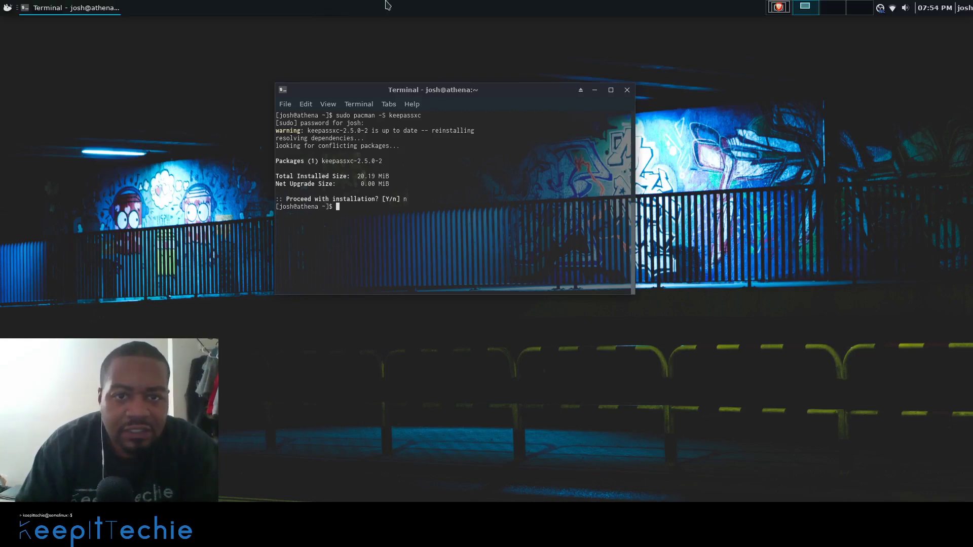
left_click(779, 7)
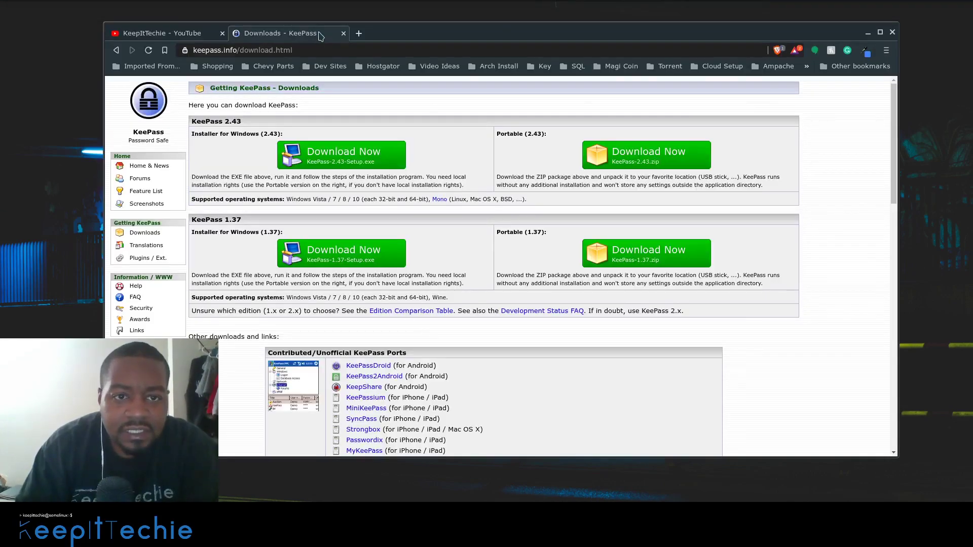
left_click(359, 34)
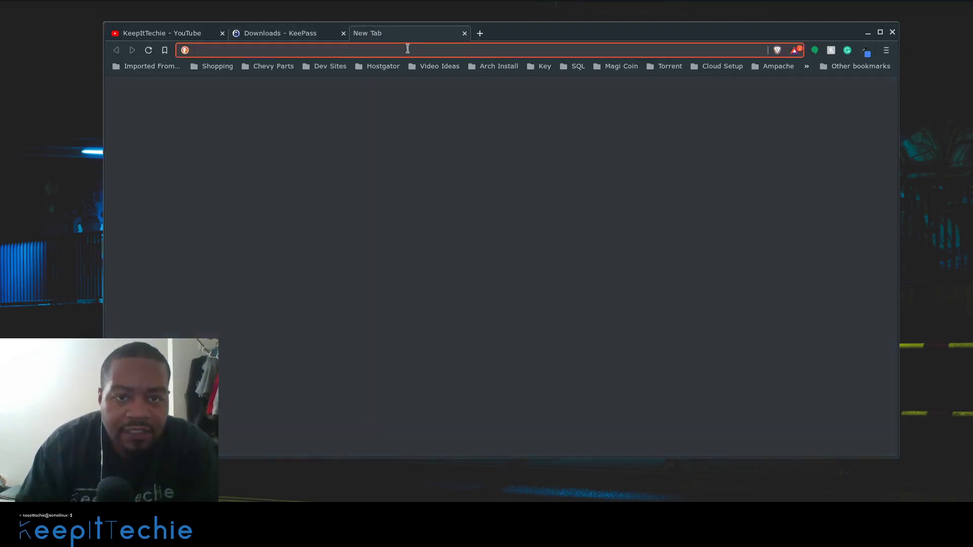
type("archlinux.org")
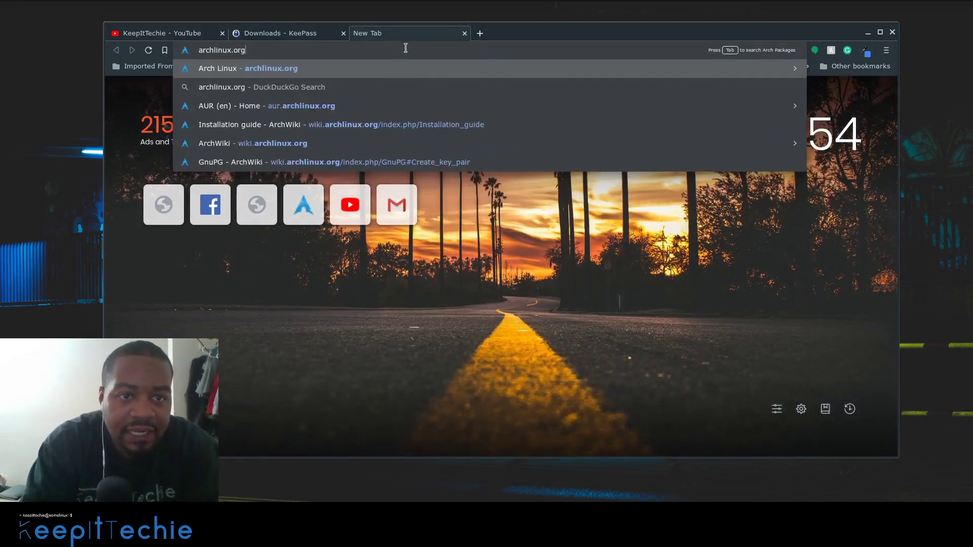
key("Return")
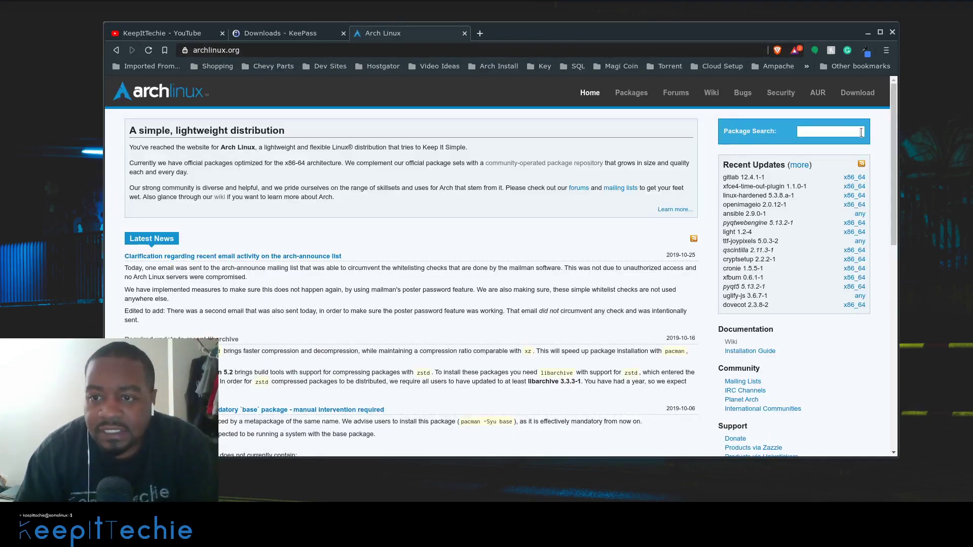
- Search Arch packages for 'keepass' and highlight keepassxc's 2019-10-28 last-updated date
left_click(845, 131)
type("kee")
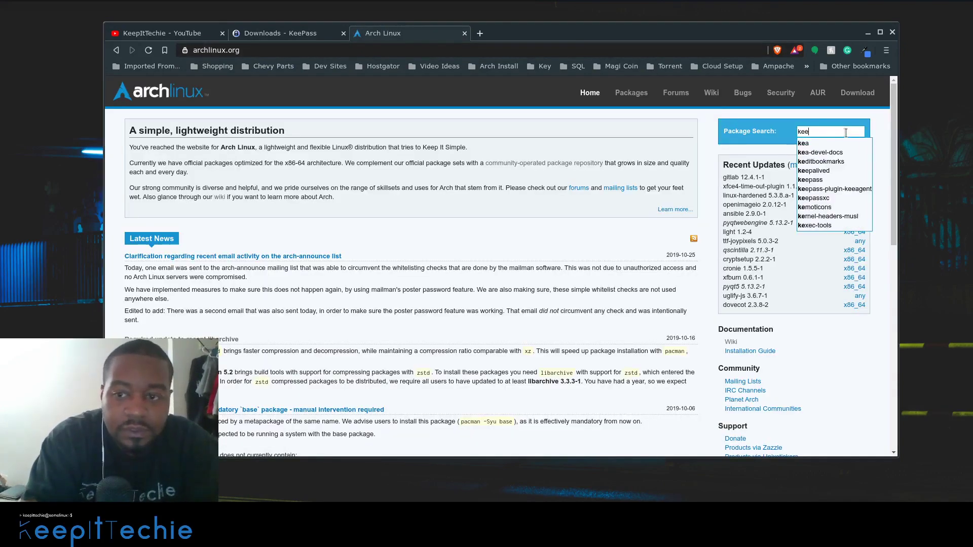
type("pas")
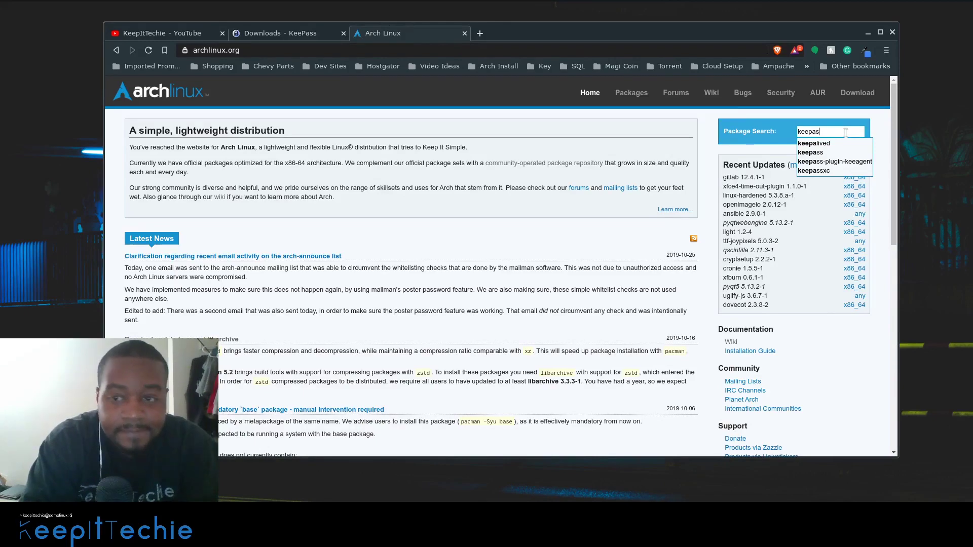
type("s")
key("Return")
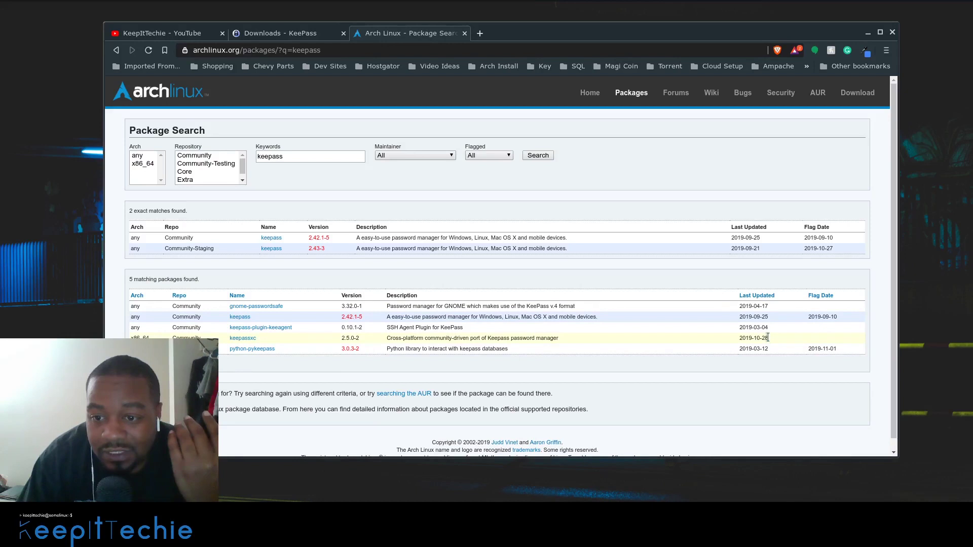
left_click_drag(768, 338, 741, 340)
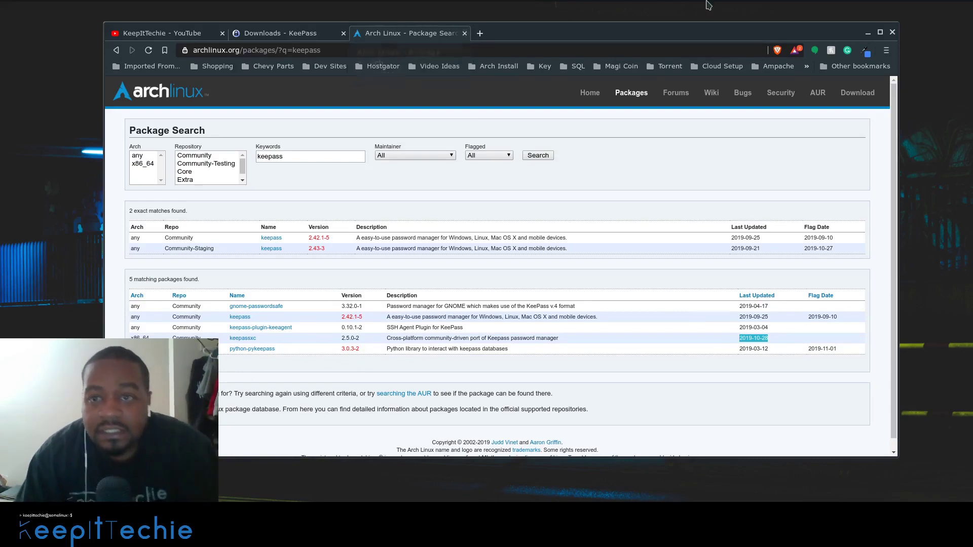
- Clear the terminal and run keepassxc to bring up the MyPasswords.kdbx unlock prompt
left_click(806, 8)
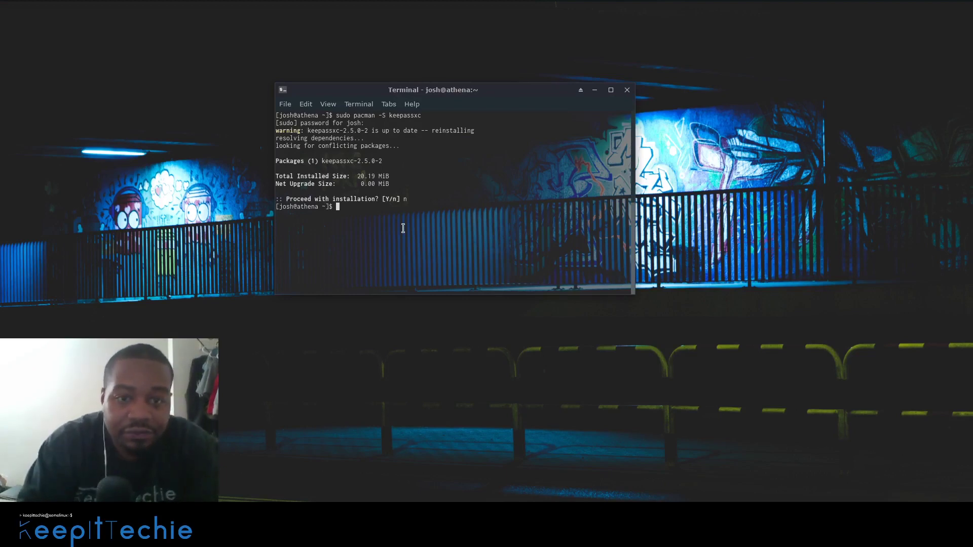
type("clear")
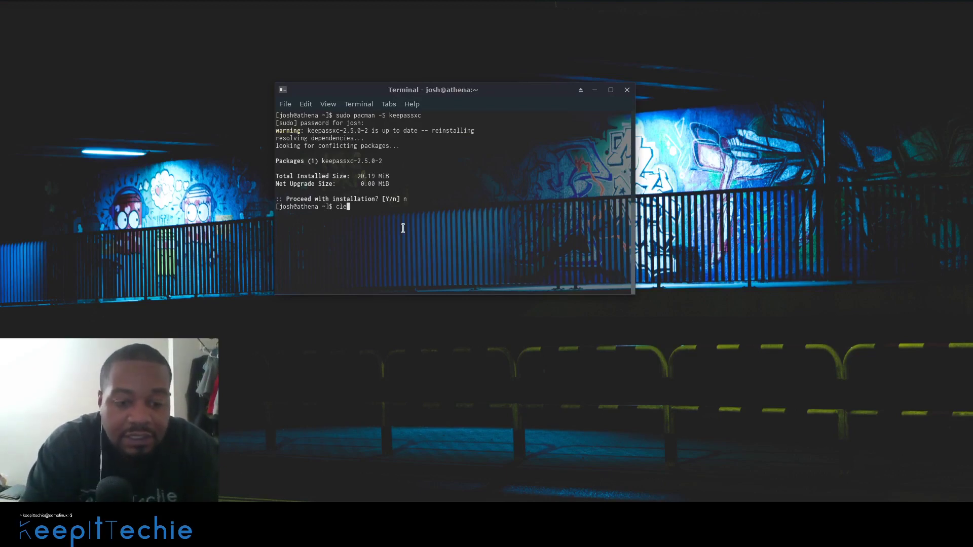
key("Return")
type("ke")
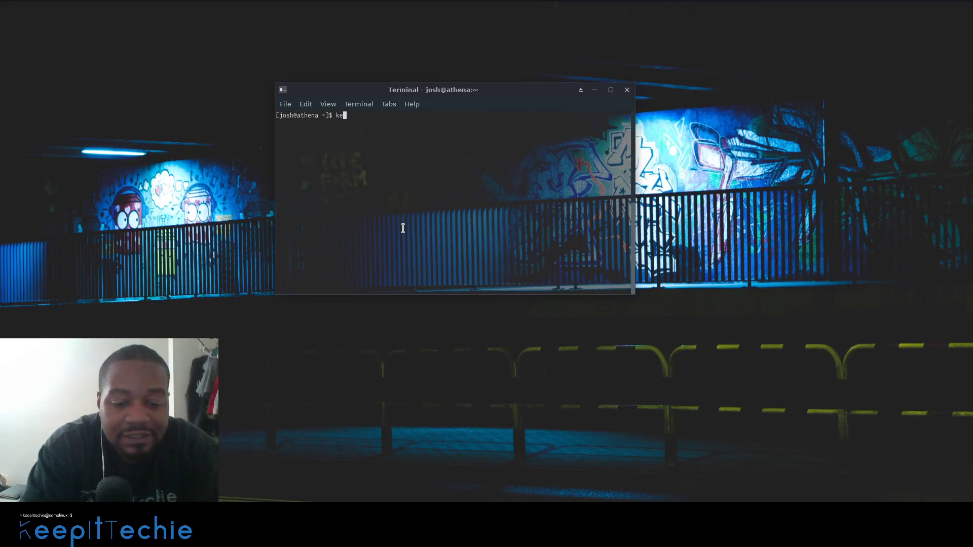
type("epassxc")
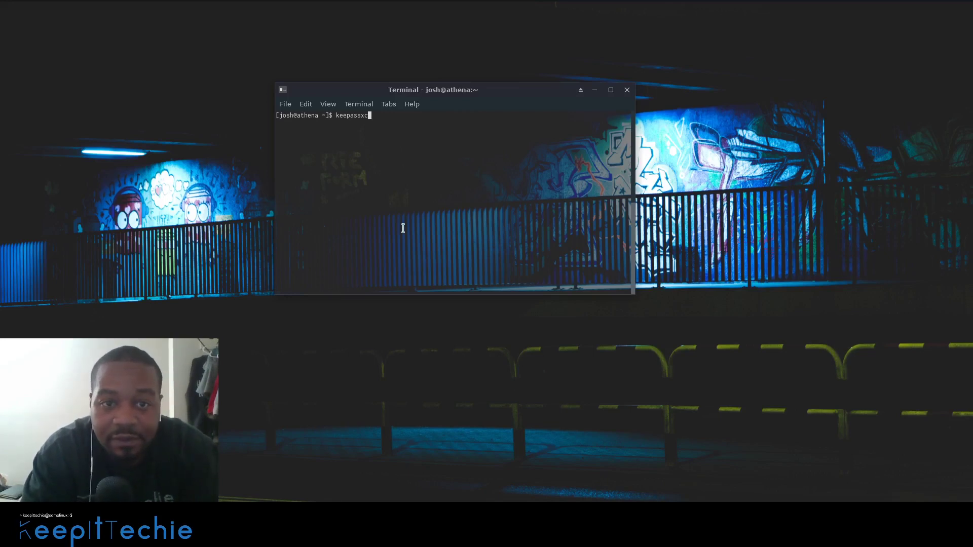
key("Return")
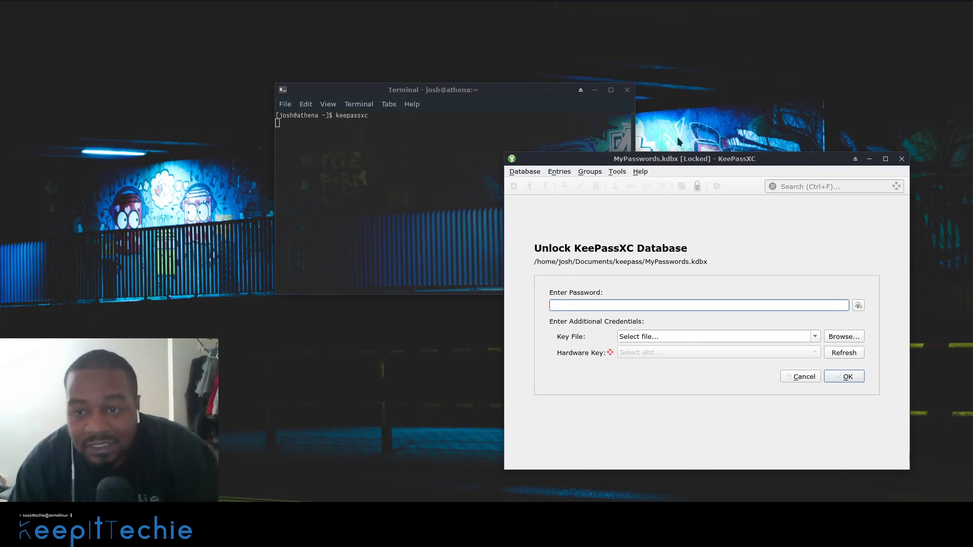
- Move the locked KeePassXC window up and left, then open the Database menu
left_click_drag(700, 158, 579, 71)
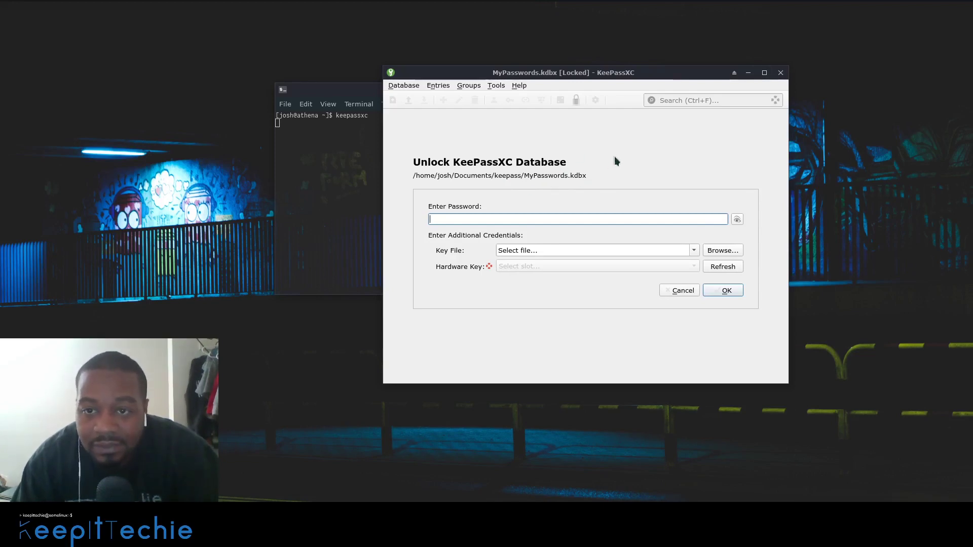
left_click(402, 87)
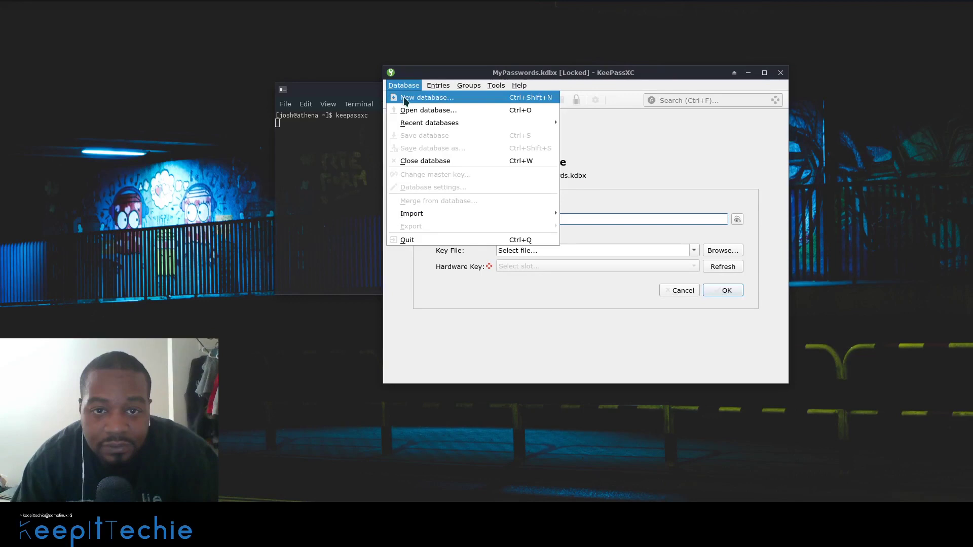
- Start a new database named P2 with the description 'TestDB'
left_click(405, 101)
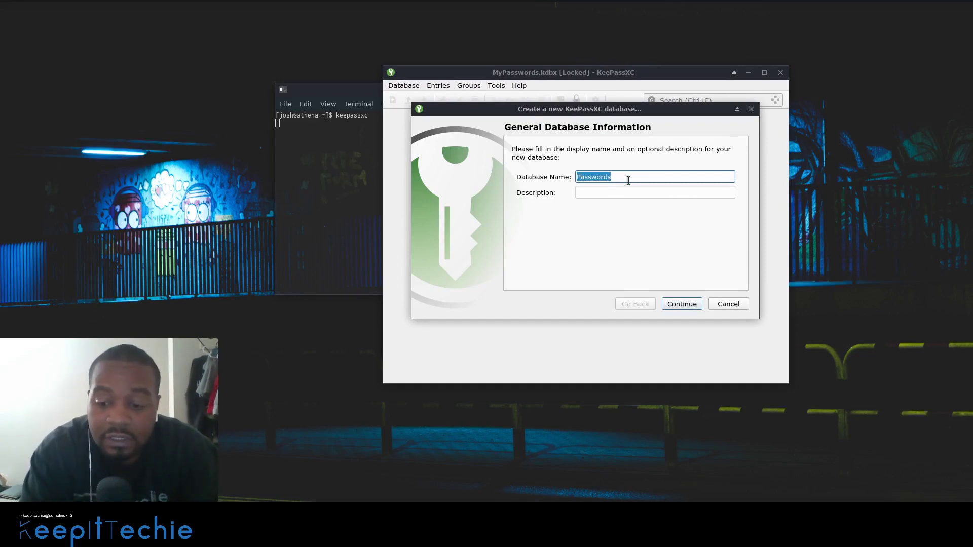
key("BackSpace")
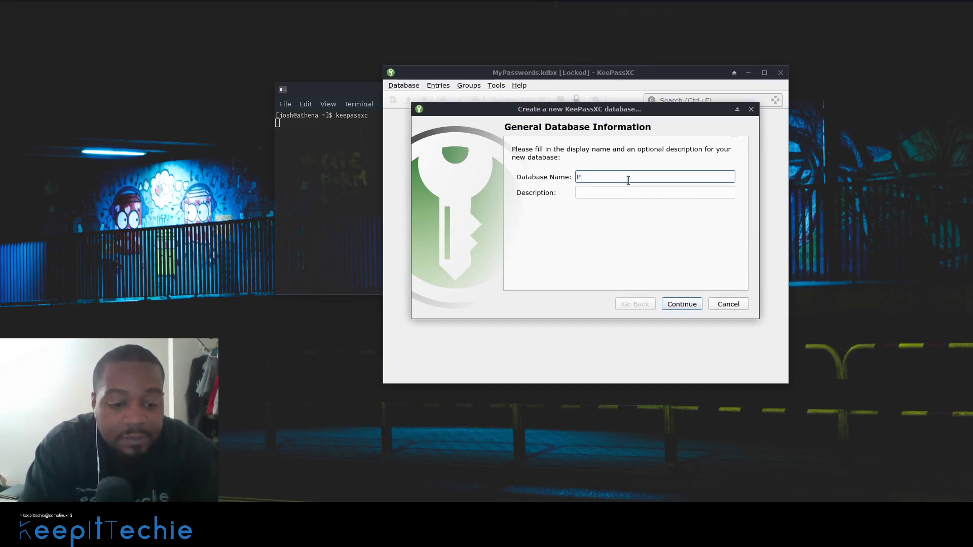
key("Tab")
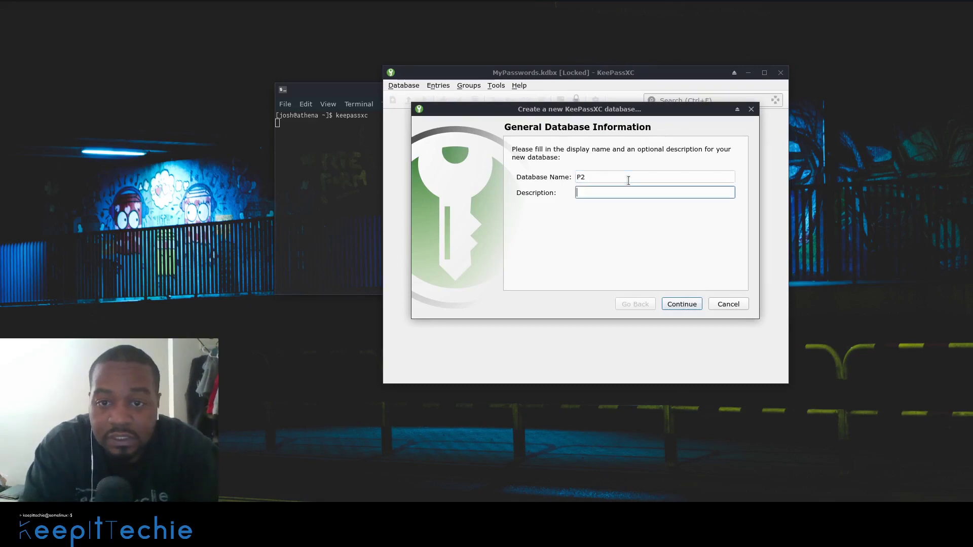
type("Test")
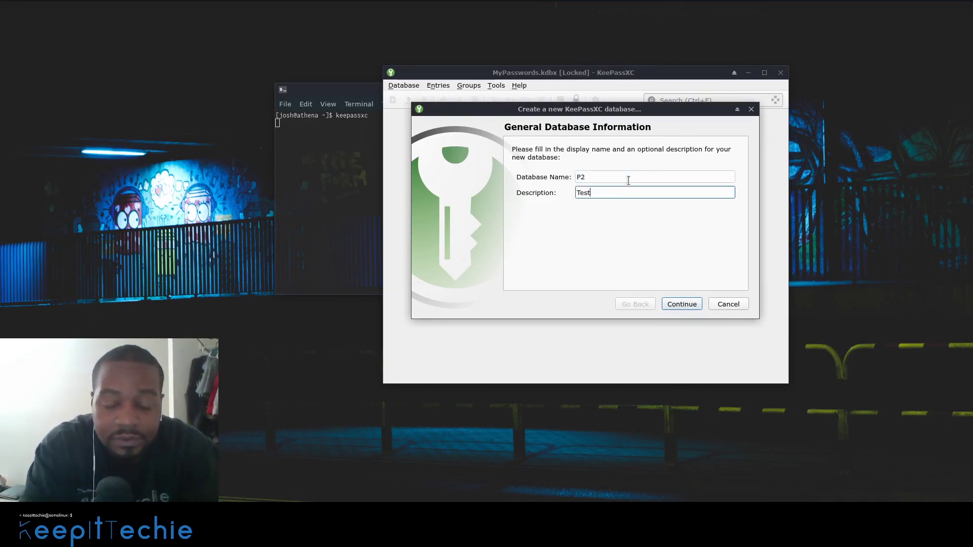
type("D")
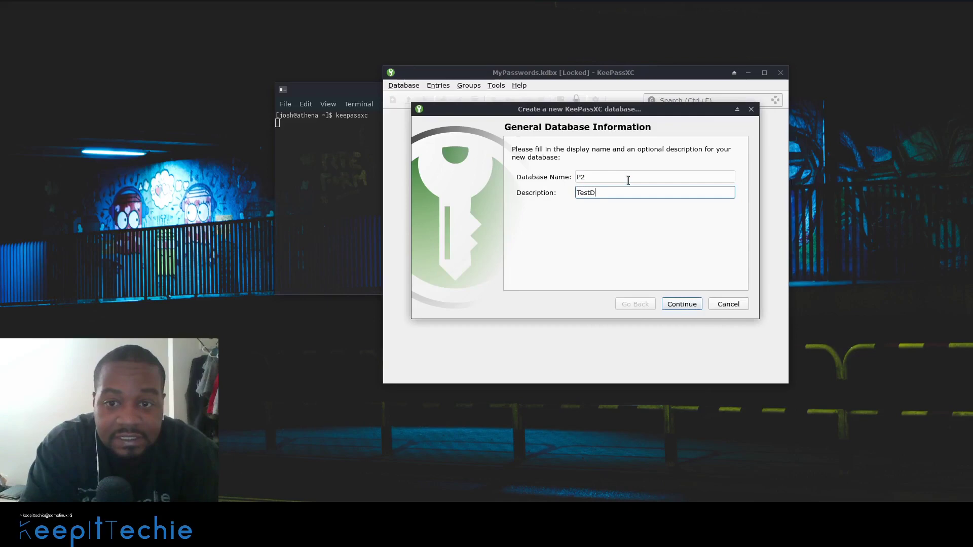
type("B")
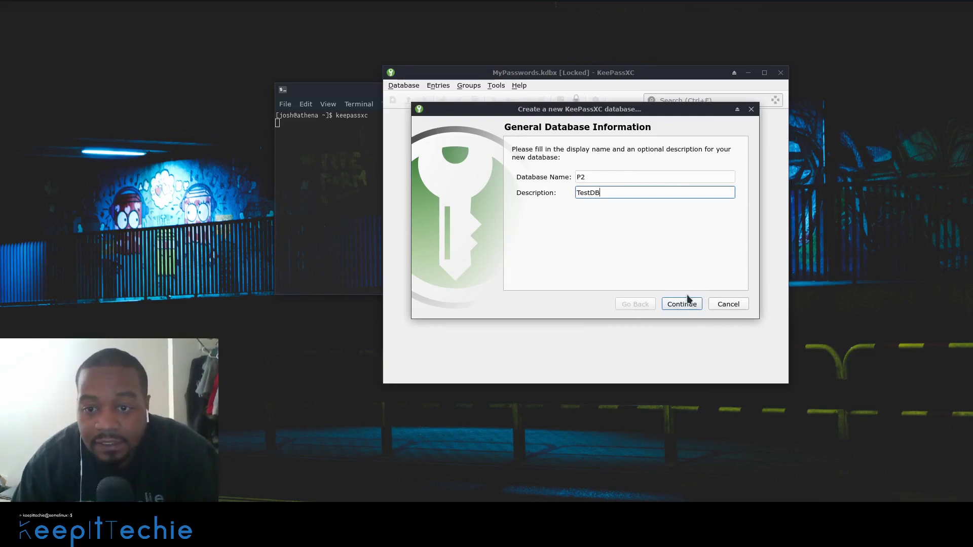
left_click(684, 304)
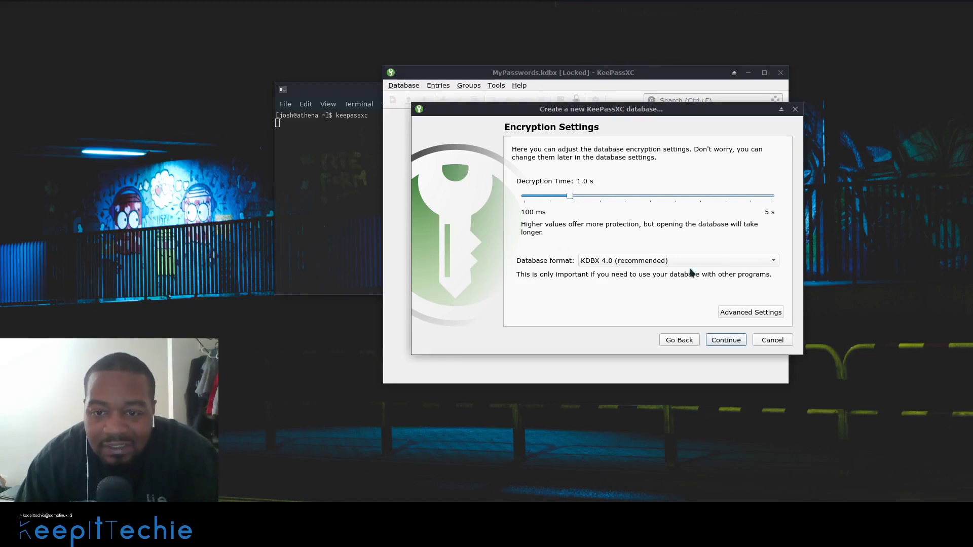
- Keep the KDBX 4.0 format and simple default encryption settings, then continue
left_click(776, 264)
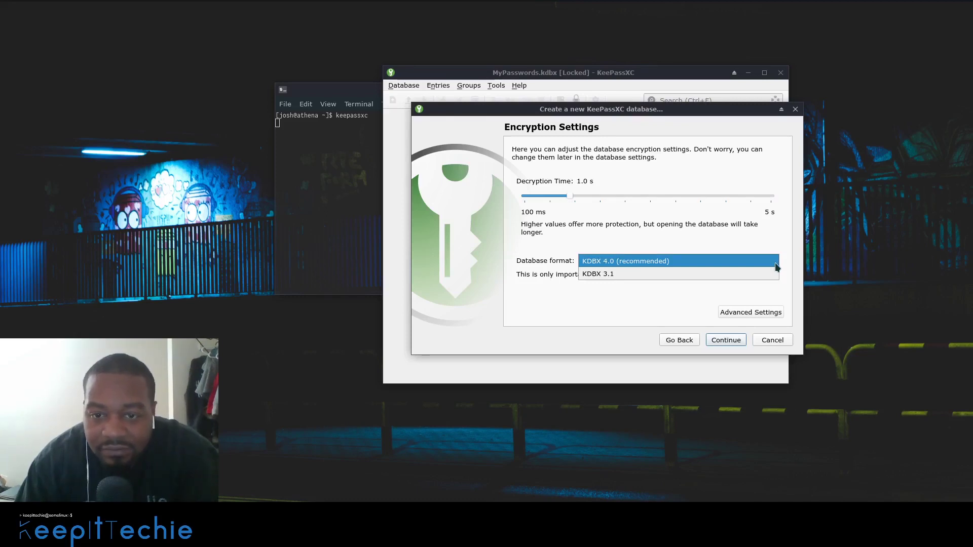
left_click(787, 250)
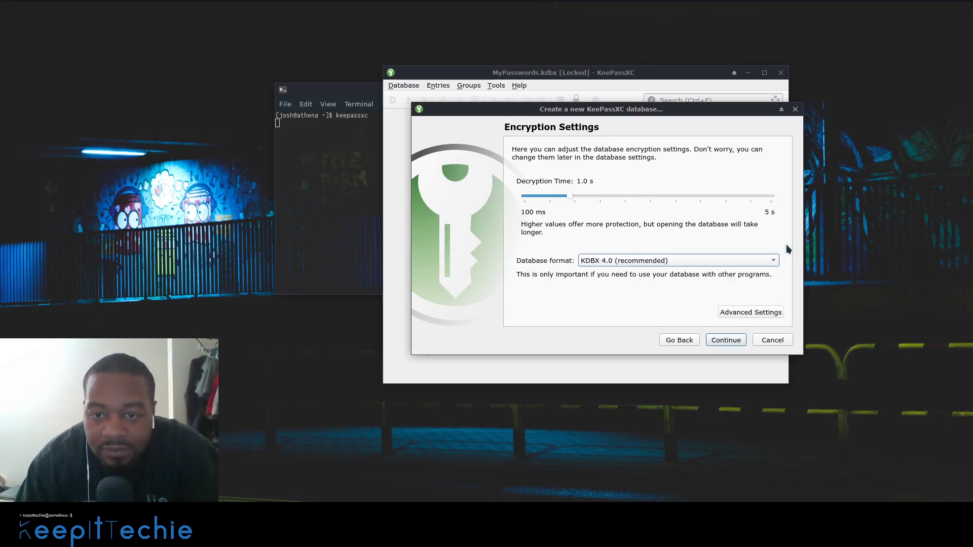
left_click(754, 314)
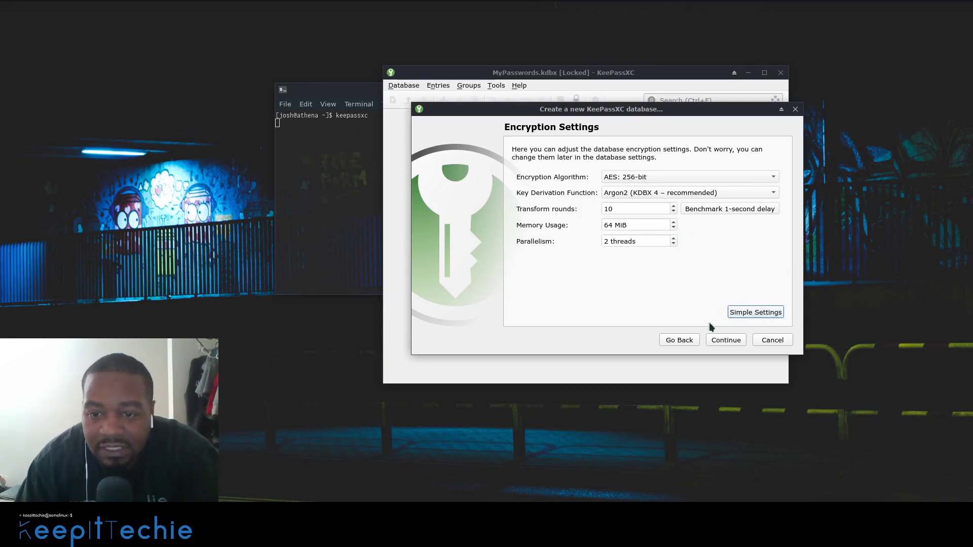
left_click(760, 315)
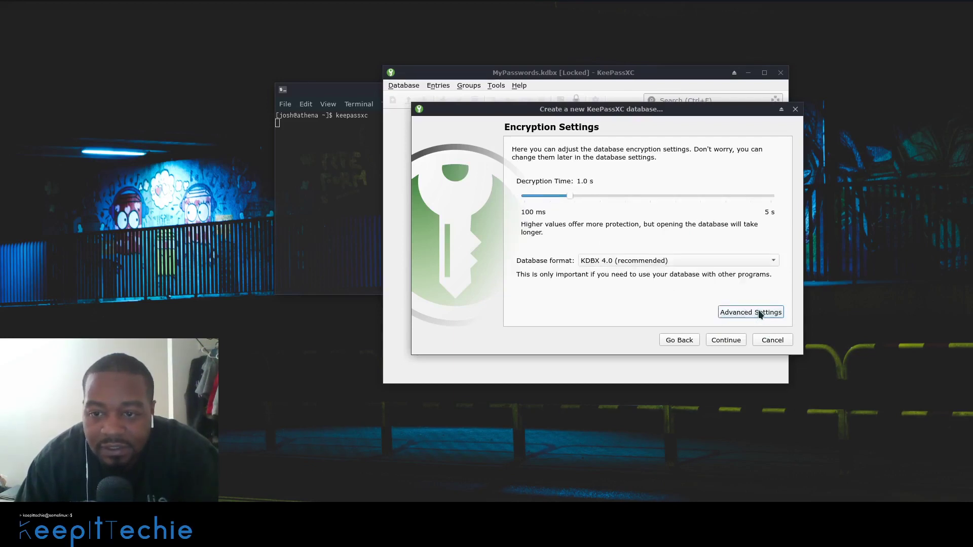
left_click(730, 341)
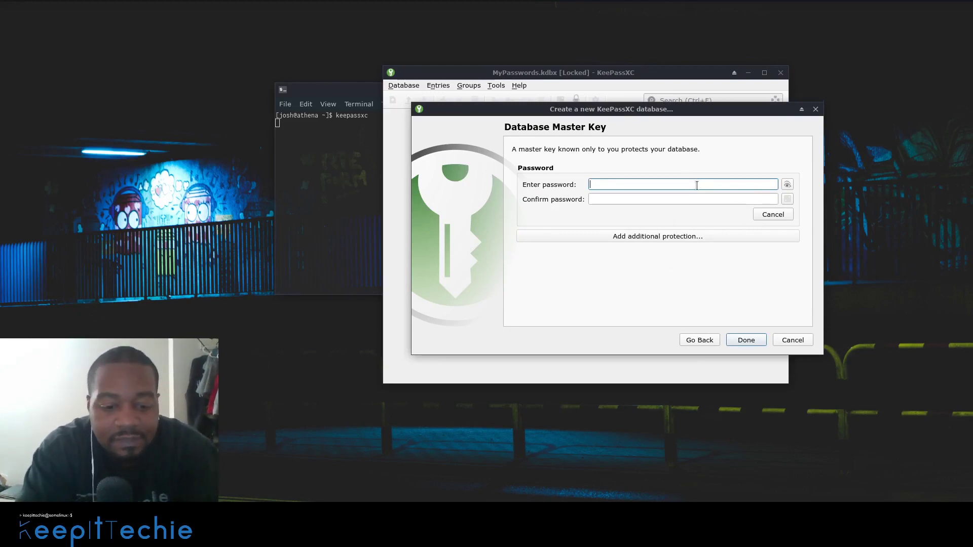
- Enter the master password, fixing a typo, and reveal it to check it
type("p")
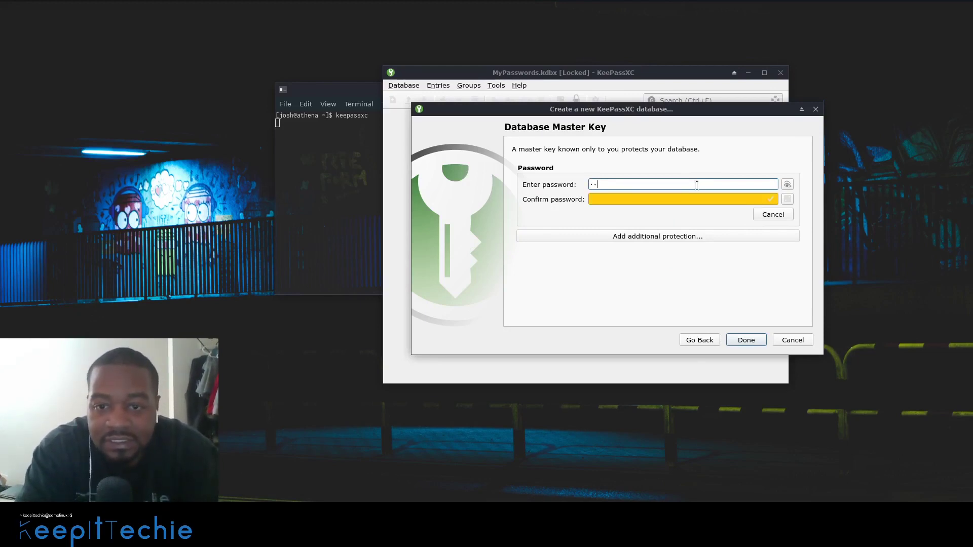
type("ass")
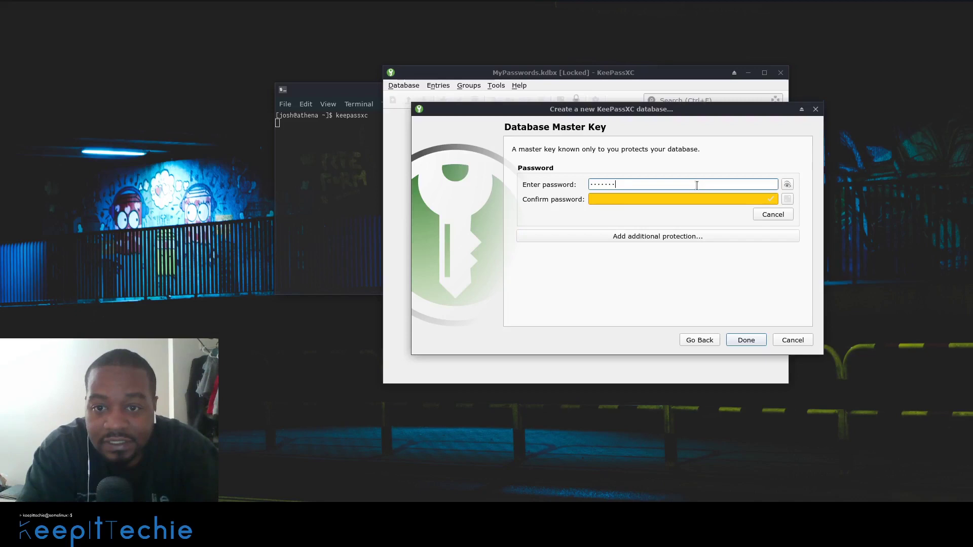
key("BackSpace")
key("BackSpace")
key("BackSpace")
key("BackSpace")
key("BackSpace")
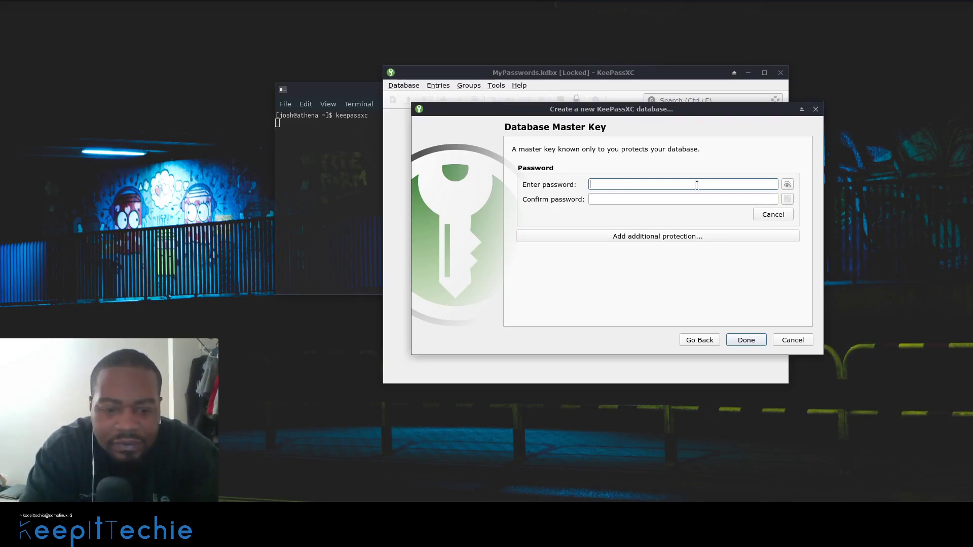
type("p")
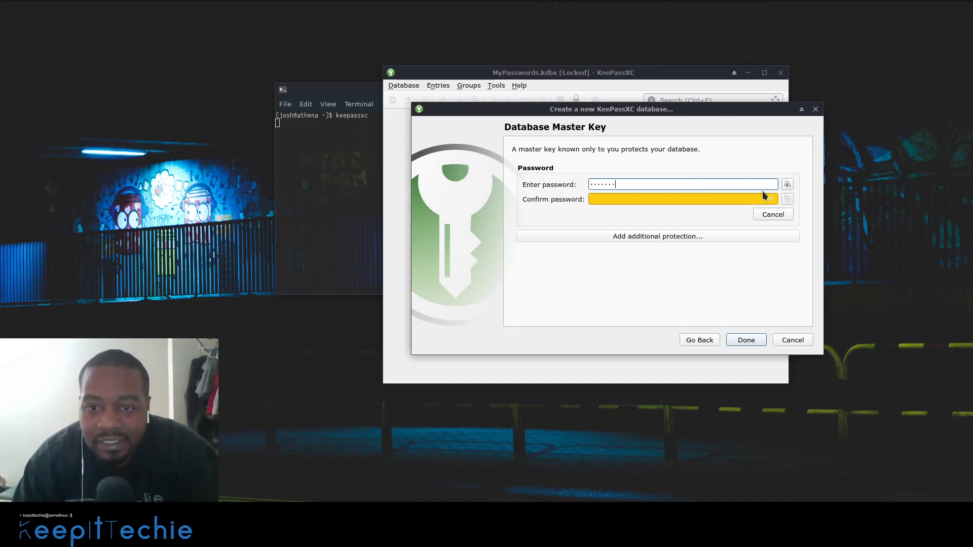
left_click(788, 185)
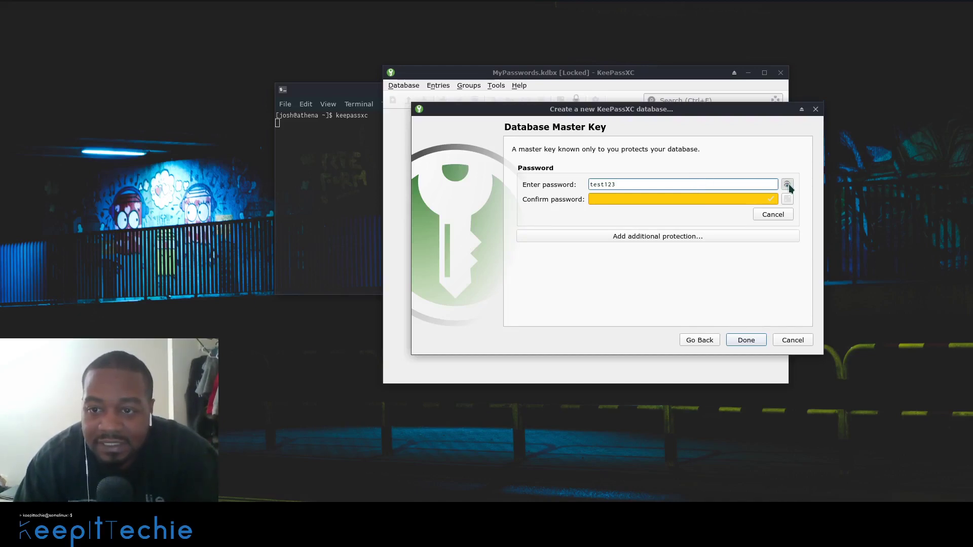
- Repeat the master password in the confirmation field and finish the master key setup
left_click(670, 200)
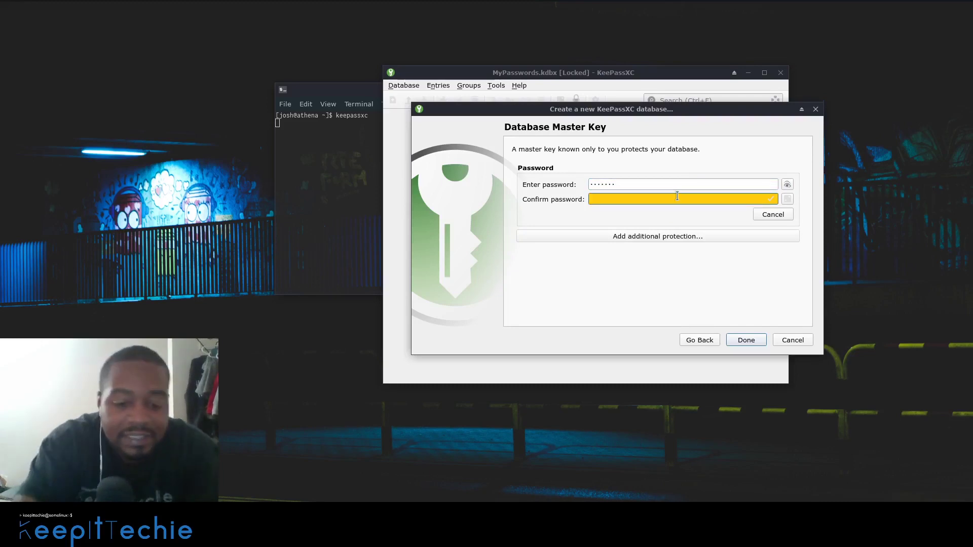
type("test12")
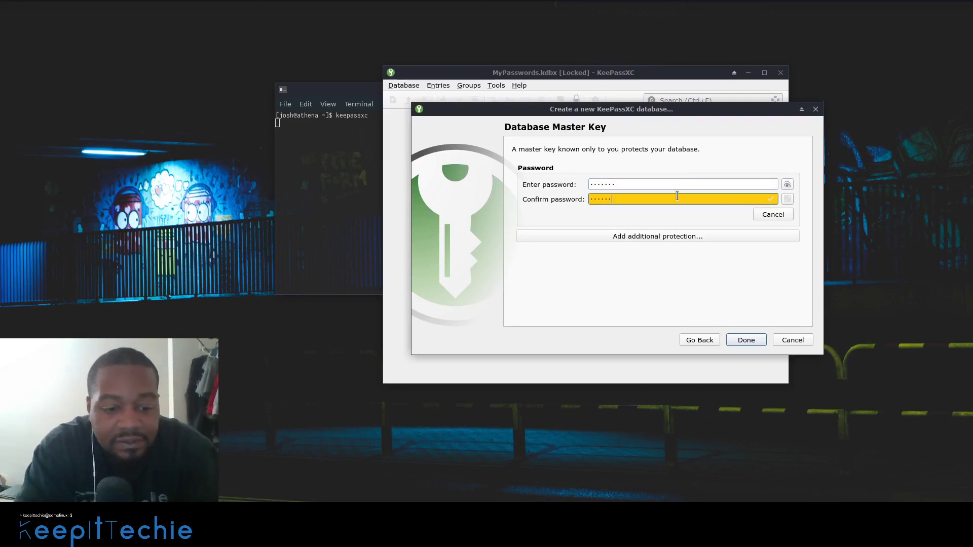
type("3")
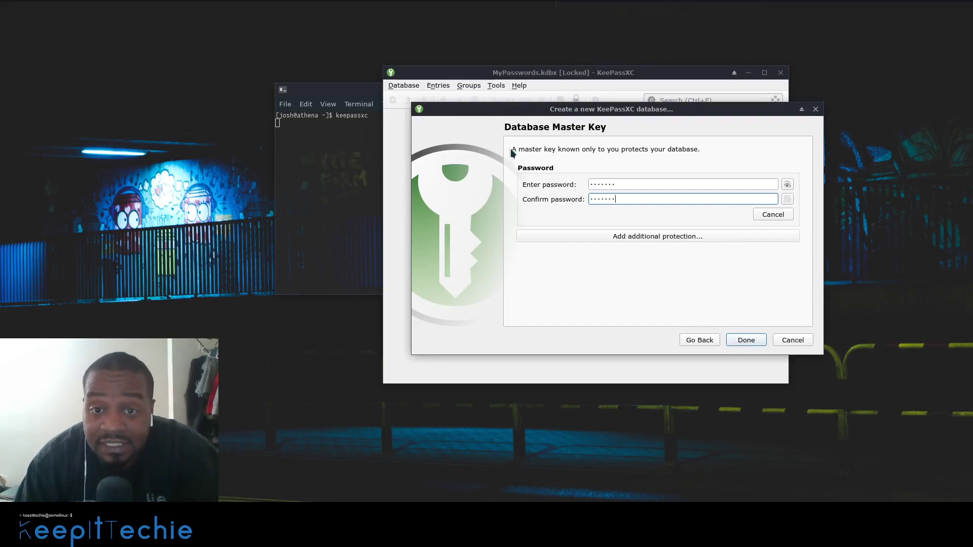
left_click(625, 186)
key("ctrl+a")
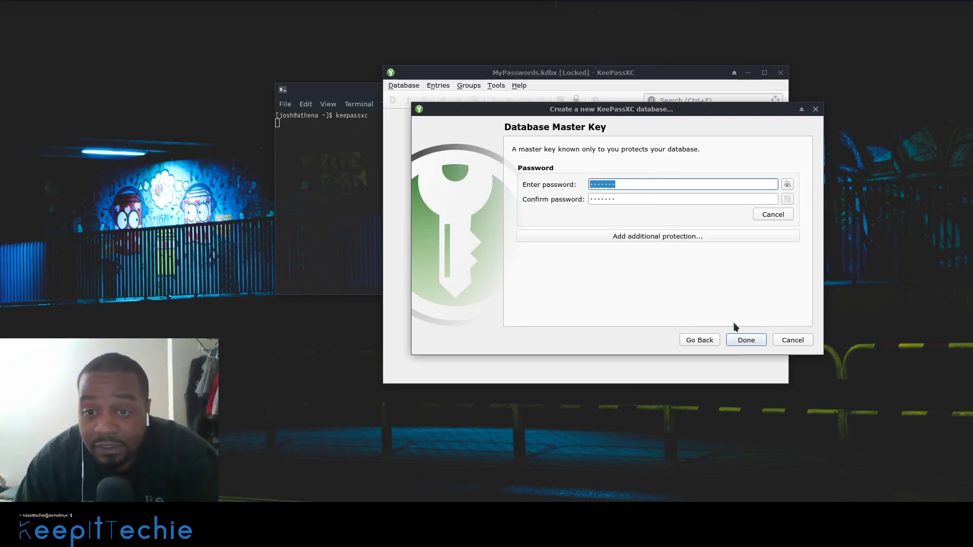
left_click(755, 346)
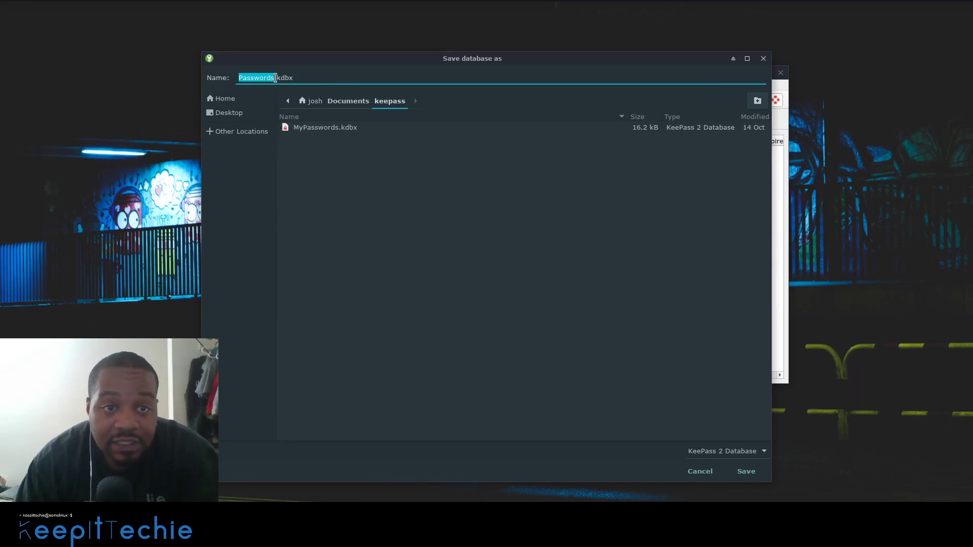
- Change the file name to P2.kdbx in Documents/keepass and save the database
left_click(273, 78)
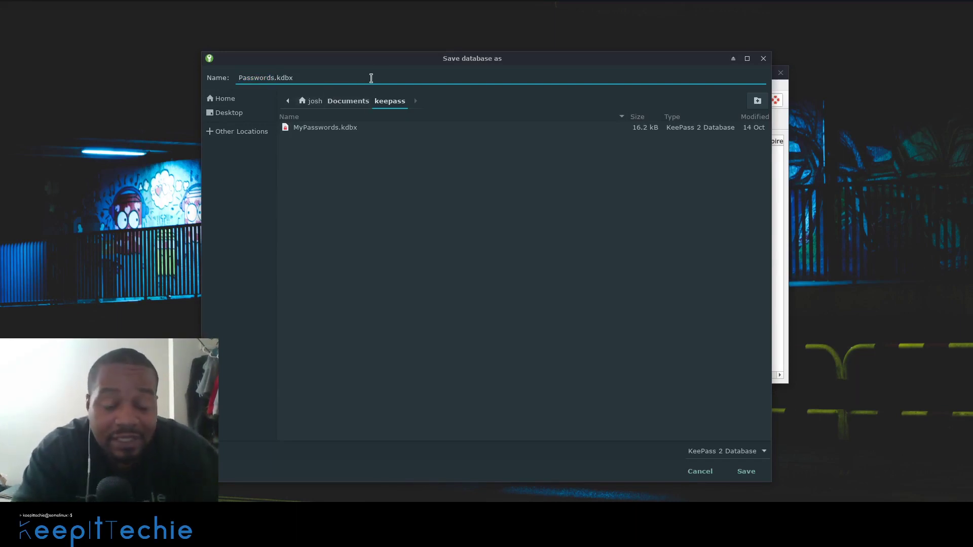
key("BackSpace")
key("BackSpace")
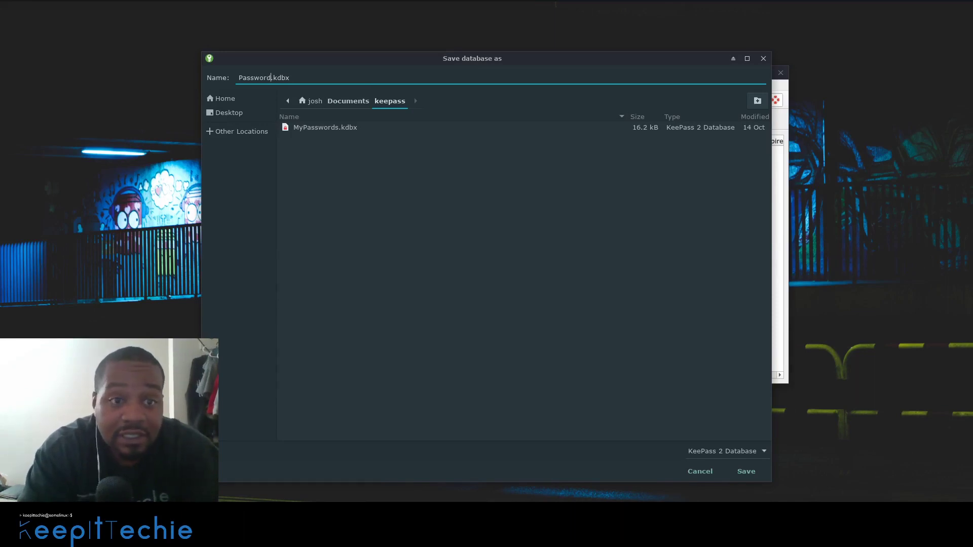
key("BackSpace")
key("BackSpace")
key("BackSpace")
key("BackSpace")
key("BackSpace")
key("BackSpace")
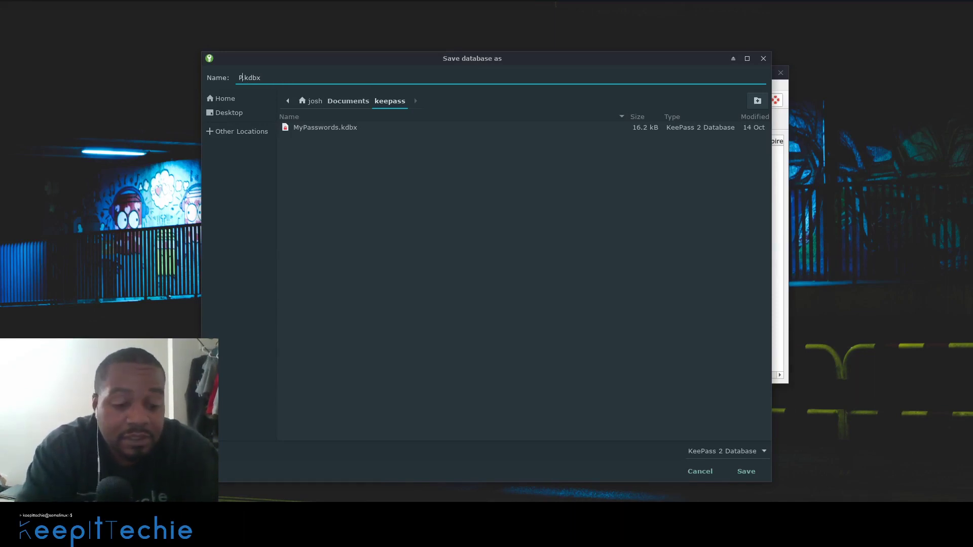
type("2")
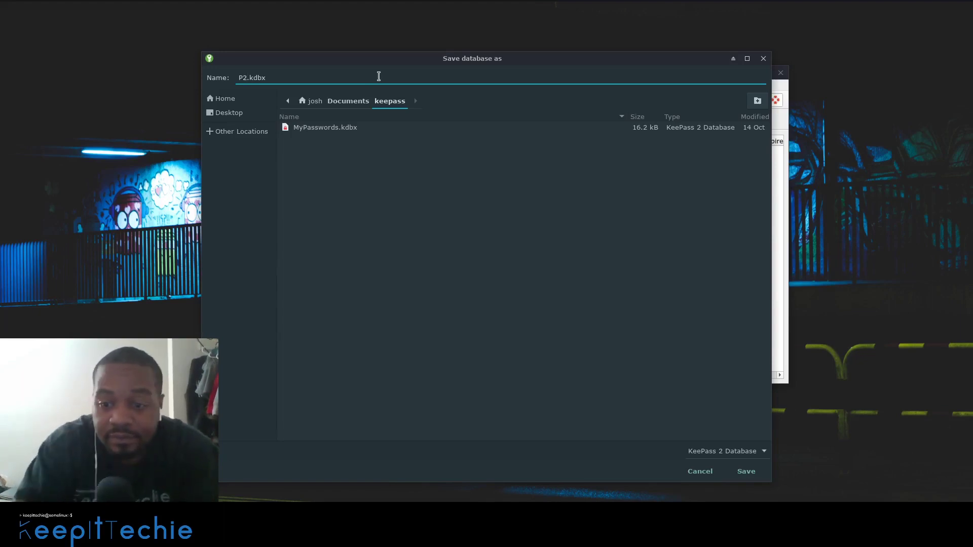
left_click(754, 481)
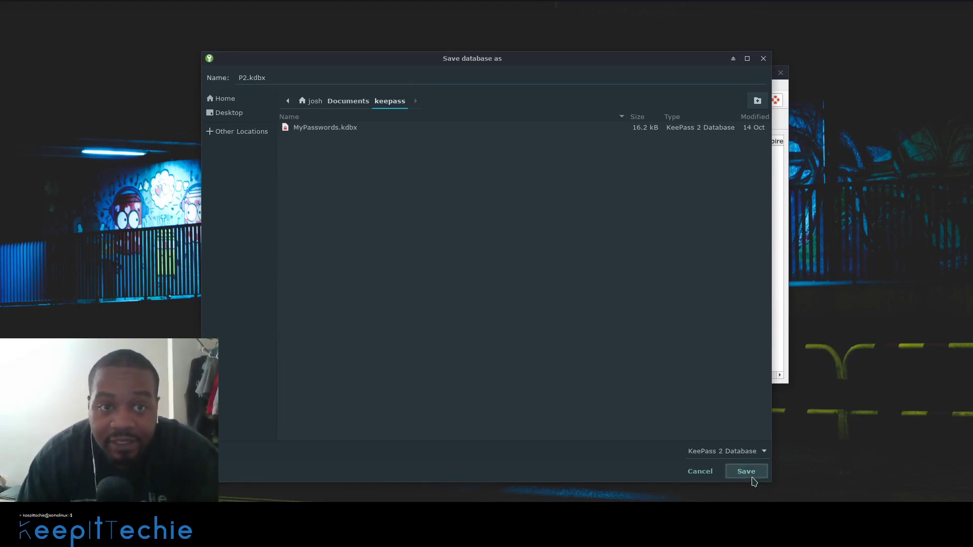
left_click(425, 127)
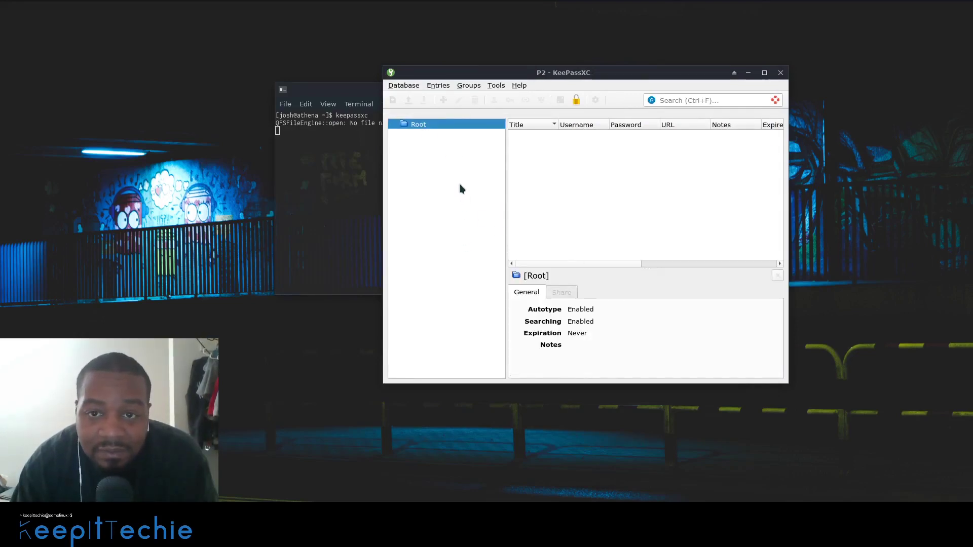
- Open the Root group's right-click options, then dismiss them
right_click(424, 126)
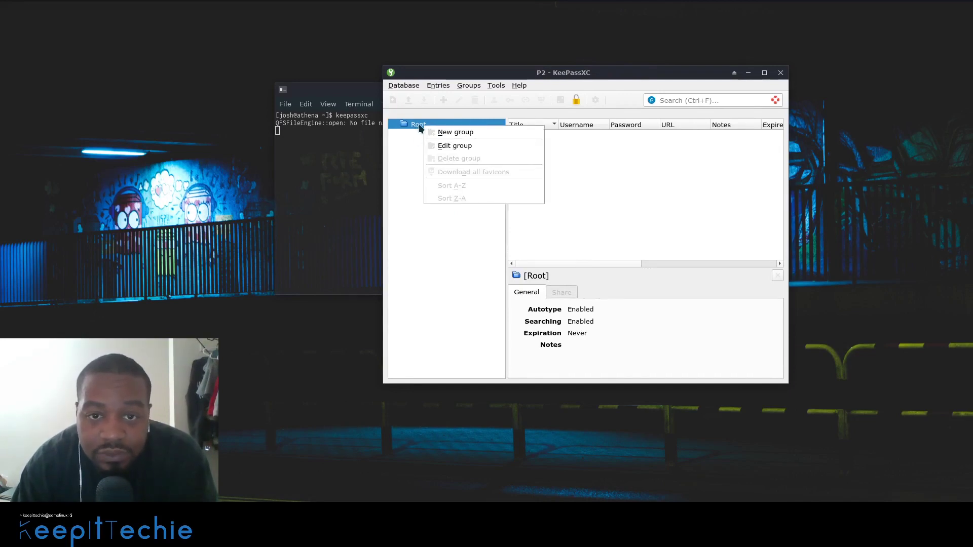
right_click(419, 140)
right_click(420, 139)
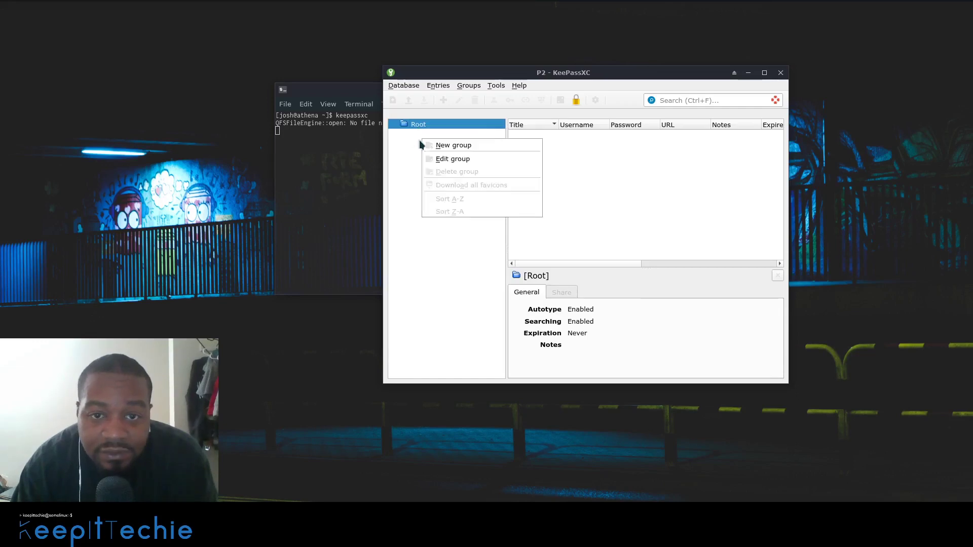
left_click(416, 135)
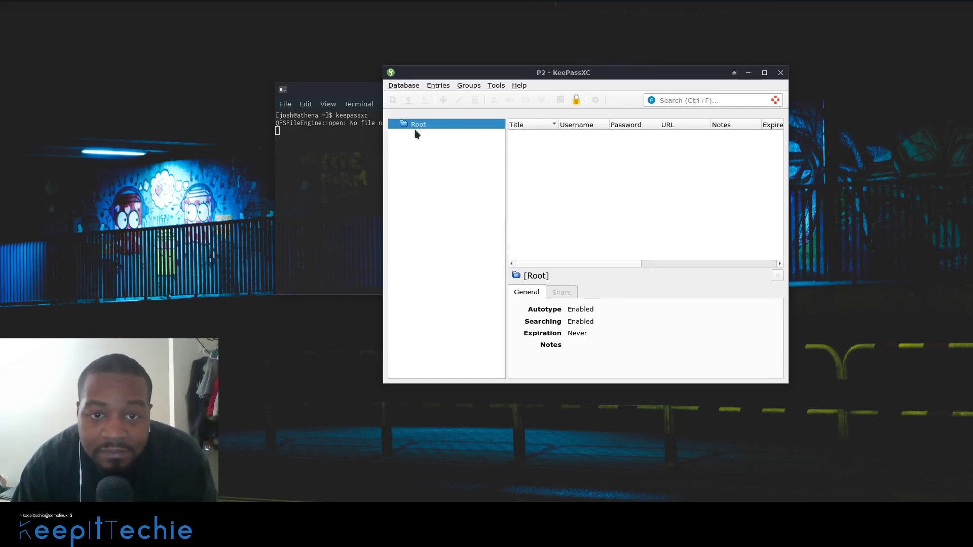
- Create a new group named Forum with the notes 'Forums that I frequent'
left_click(476, 88)
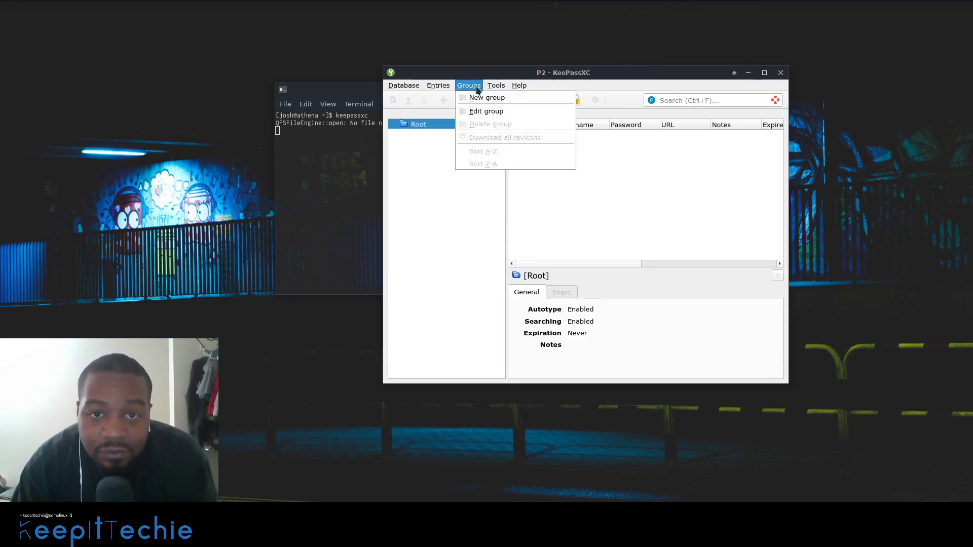
left_click(479, 97)
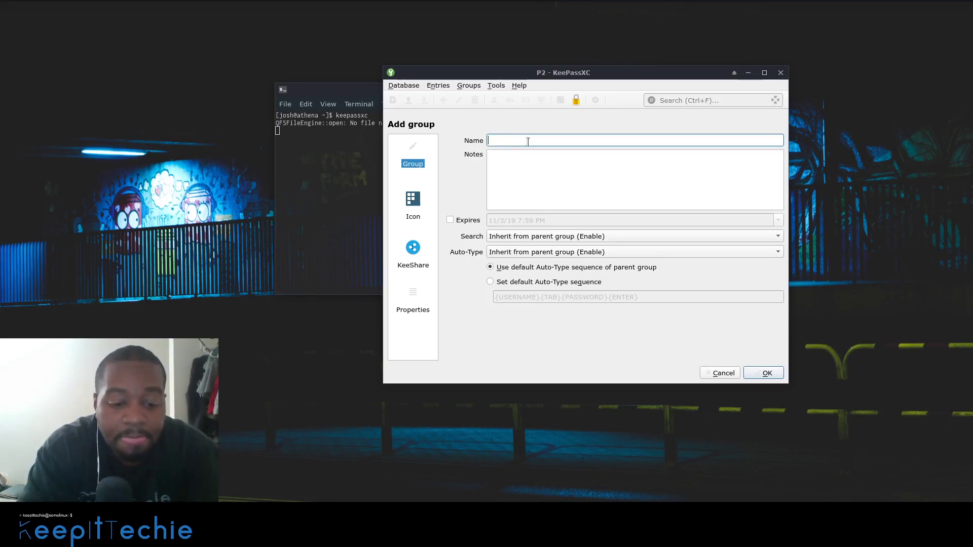
type("Forum")
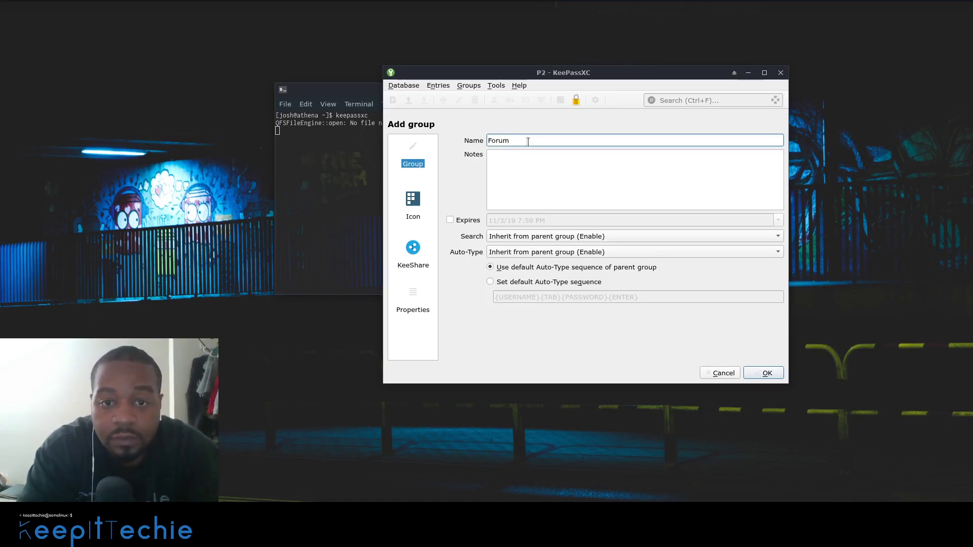
key("Tab")
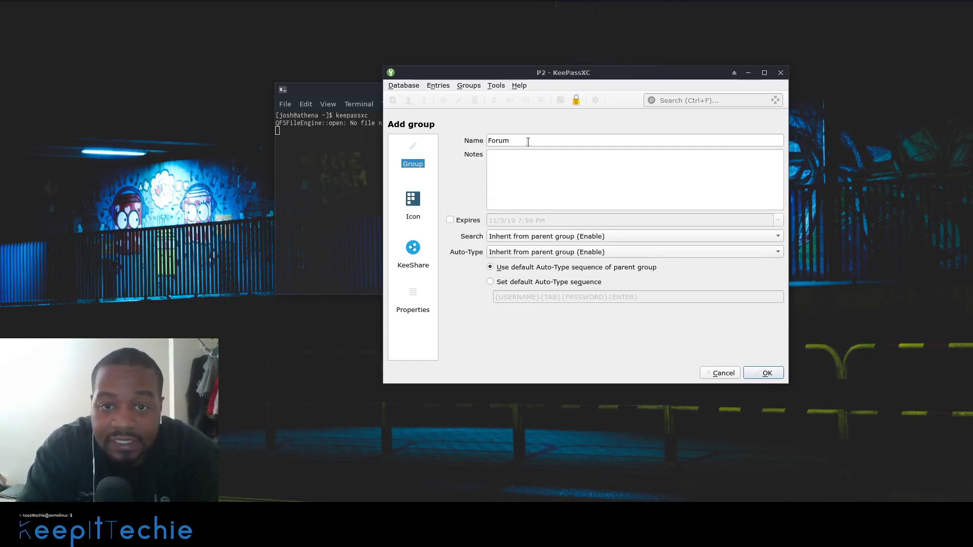
type("Forum")
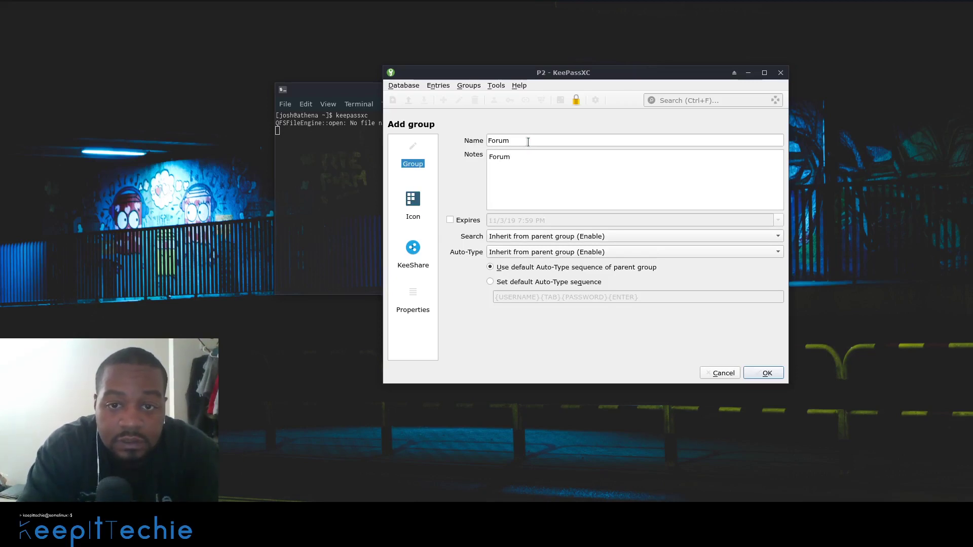
type("s that I")
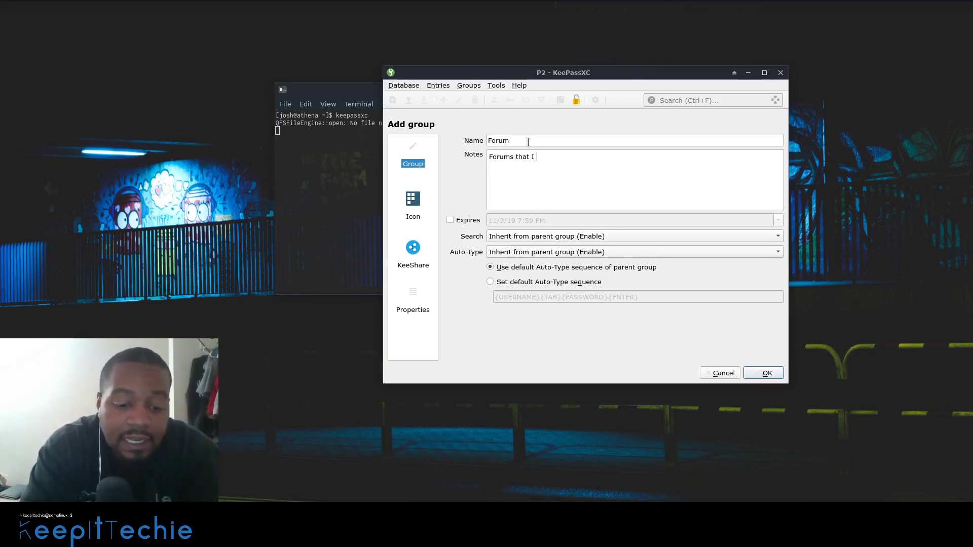
type(" freque")
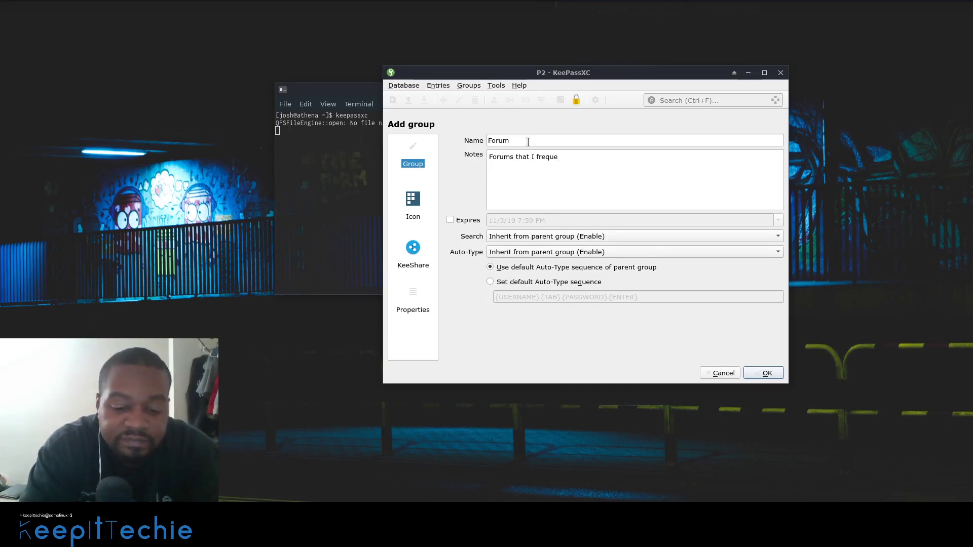
type("nt")
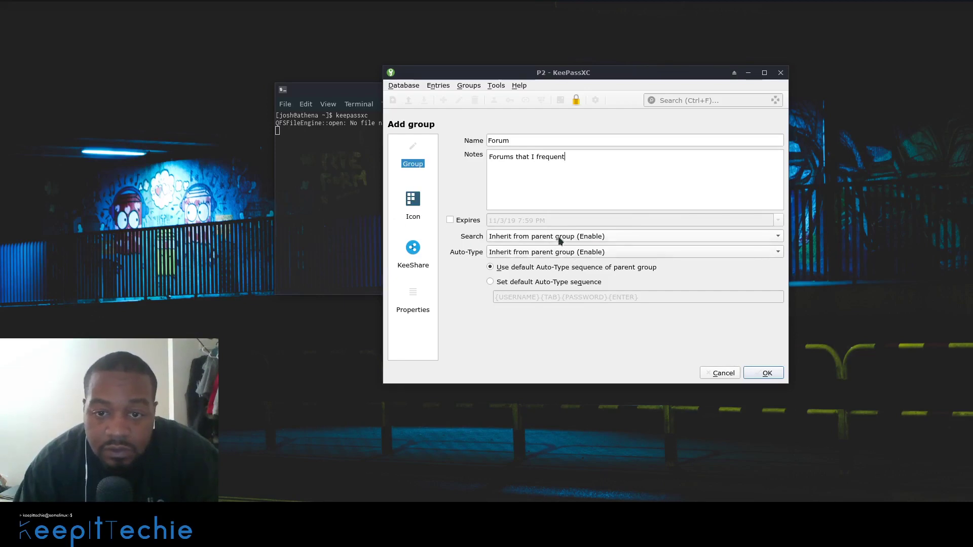
- Give the Forum group the W icon, confirm it, then bring up its group options
left_click(413, 200)
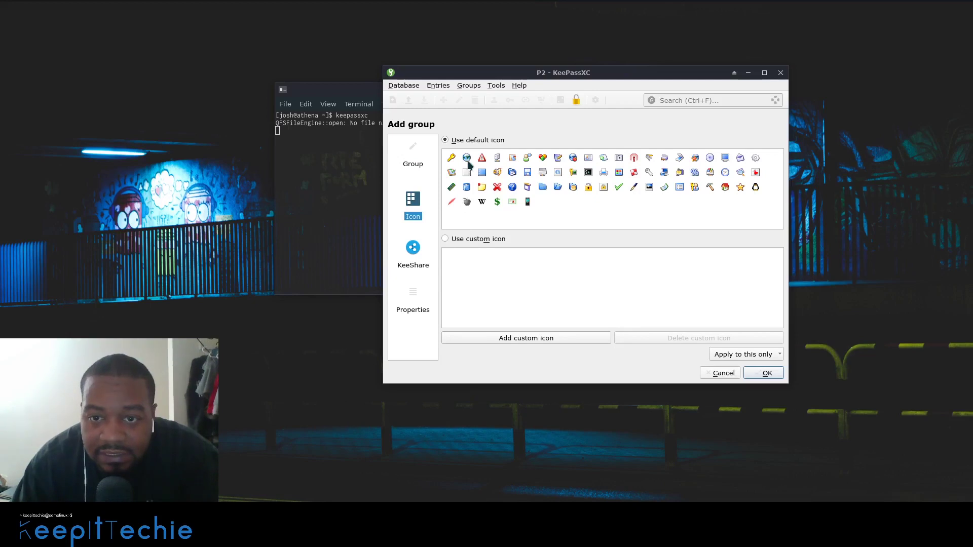
left_click(482, 203)
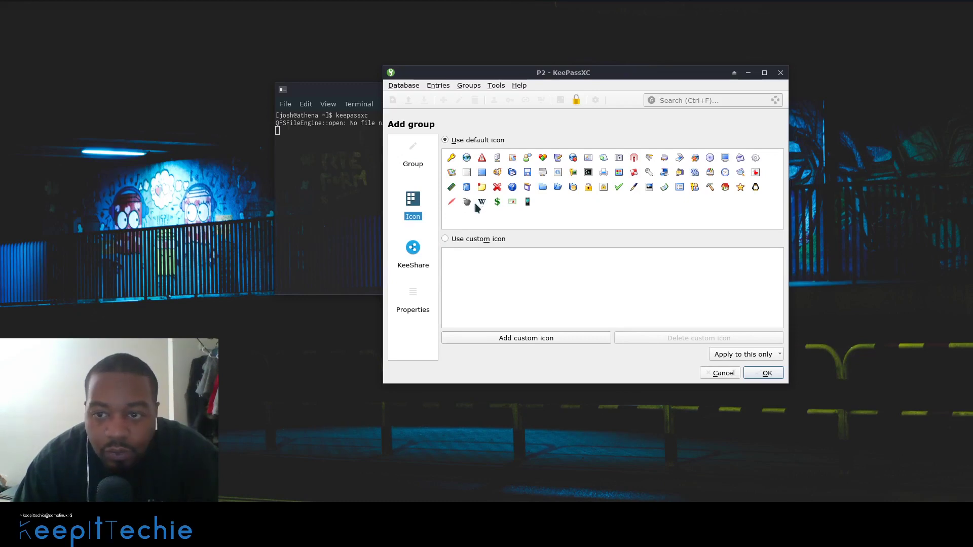
left_click(767, 373)
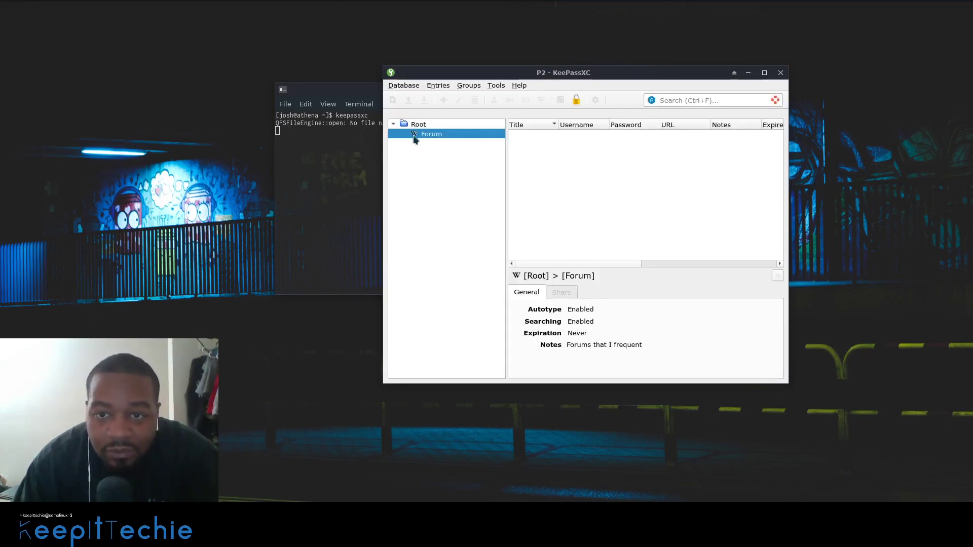
right_click(429, 134)
left_click(413, 159)
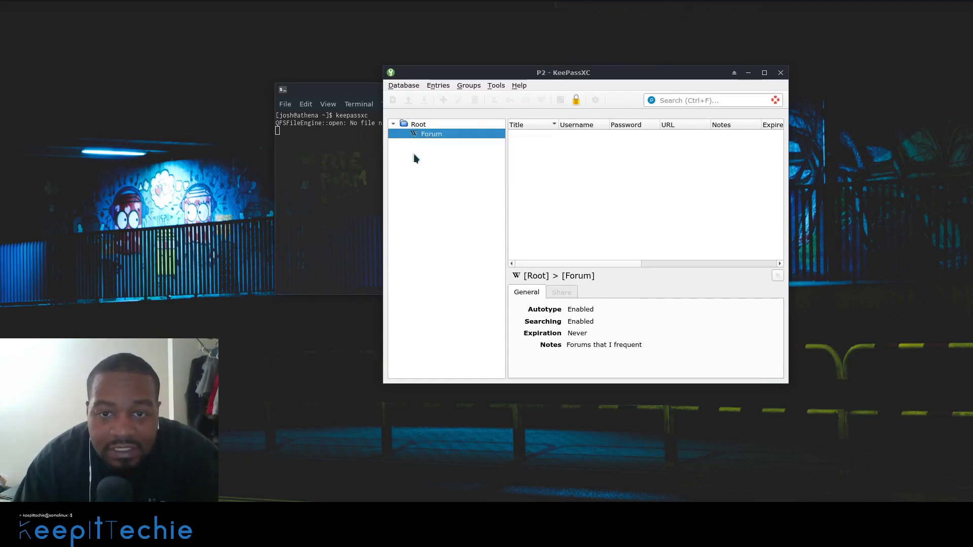
right_click(440, 155)
- Add a new Forum entry titled 'Random Forum', fill in the username, and reach the password field
left_click(454, 133)
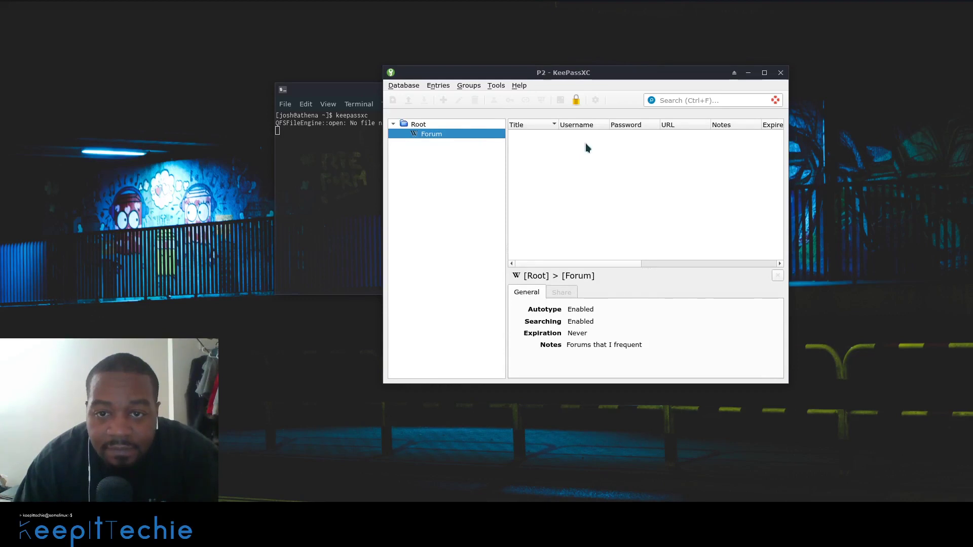
right_click(550, 144)
left_click(557, 149)
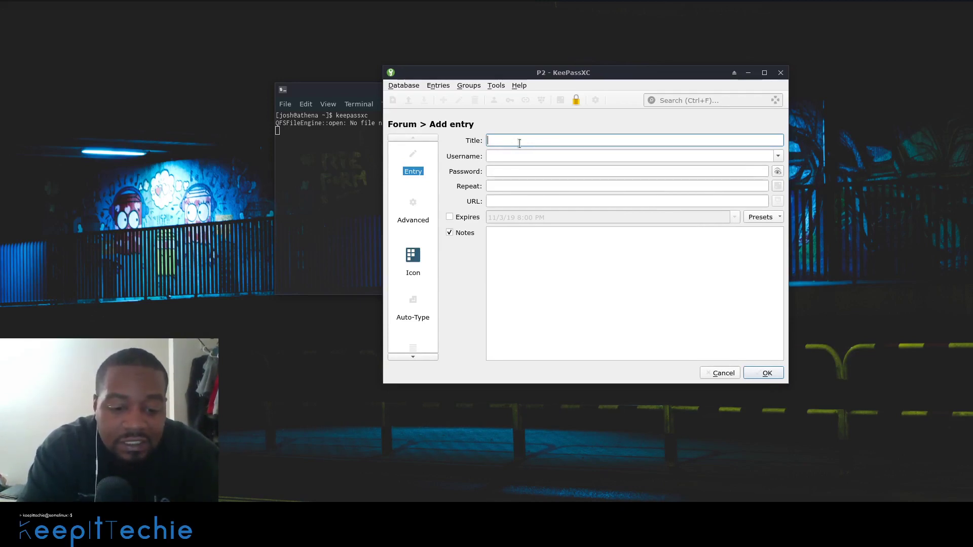
type("Rado")
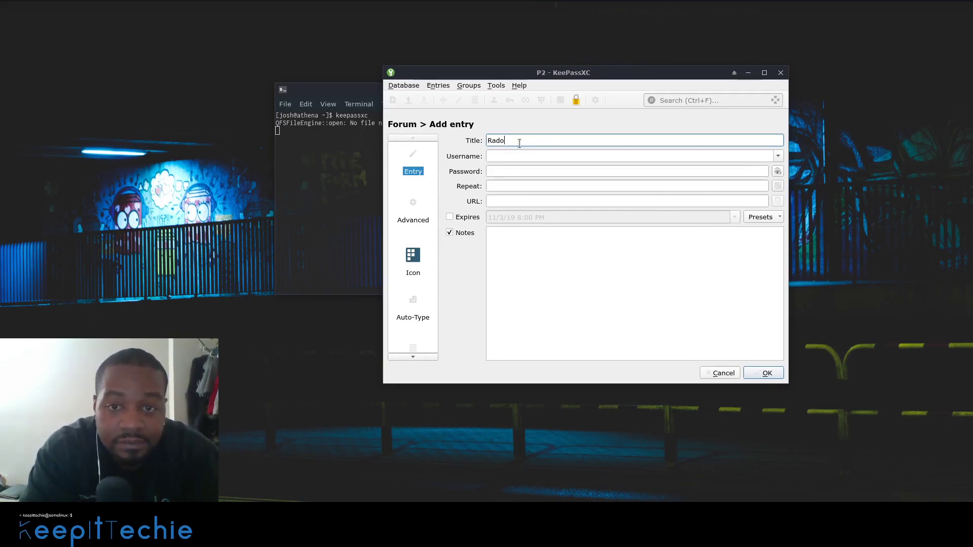
type("m")
key("BackSpace")
key("BackSpace")
key("BackSpace")
type("n")
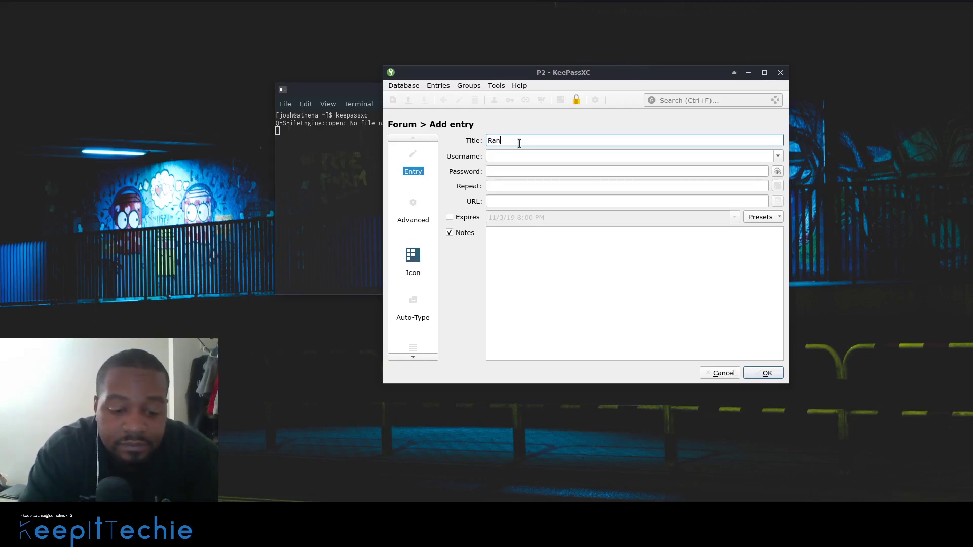
type("dom")
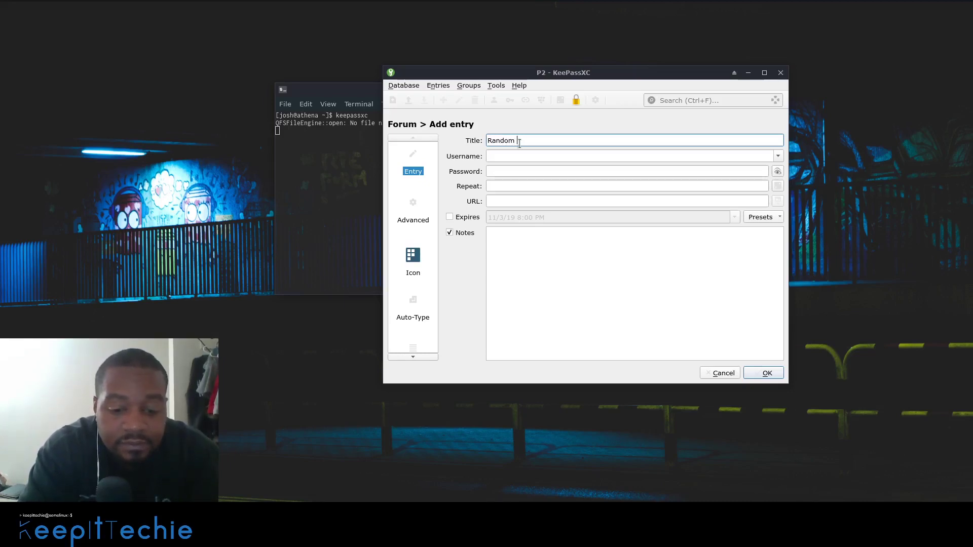
type(" Forum")
key("Tab")
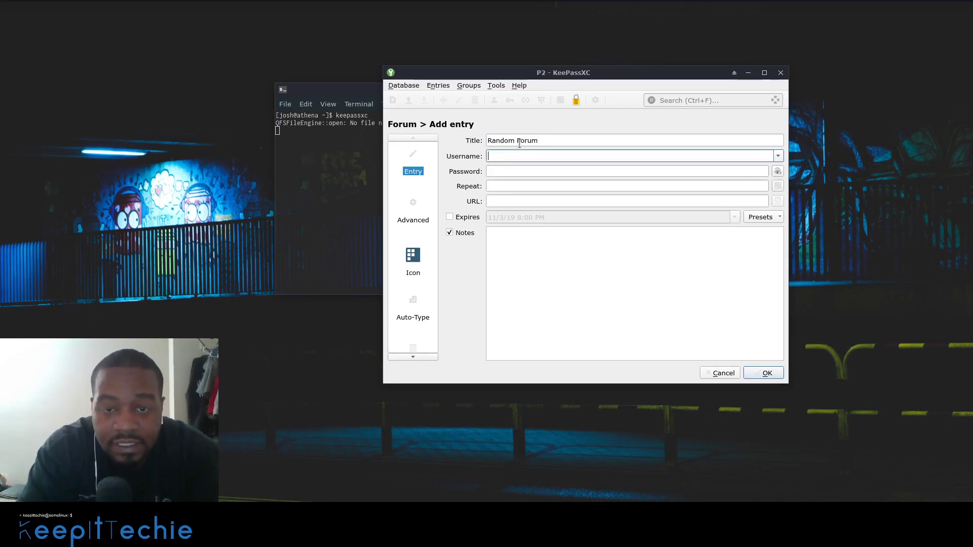
type("j")
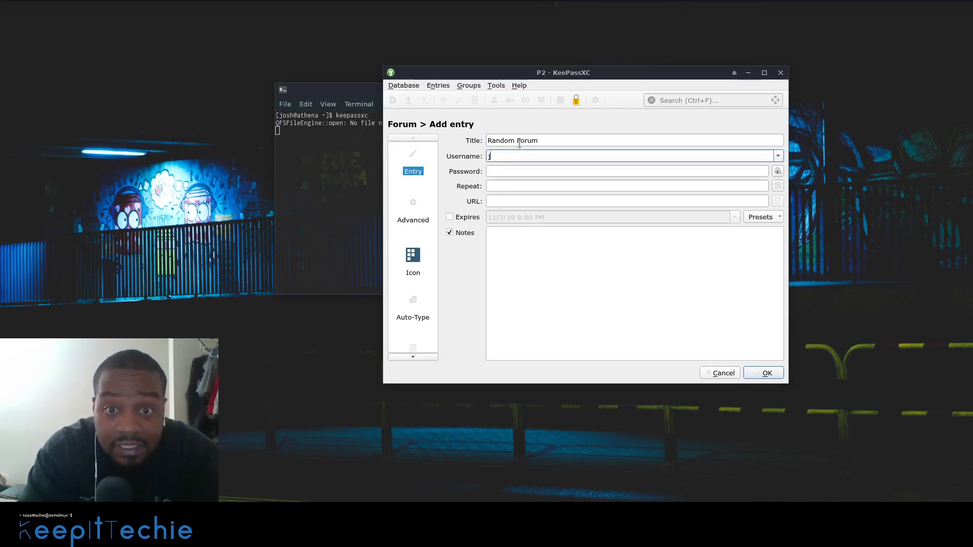
type("osh")
key("Tab")
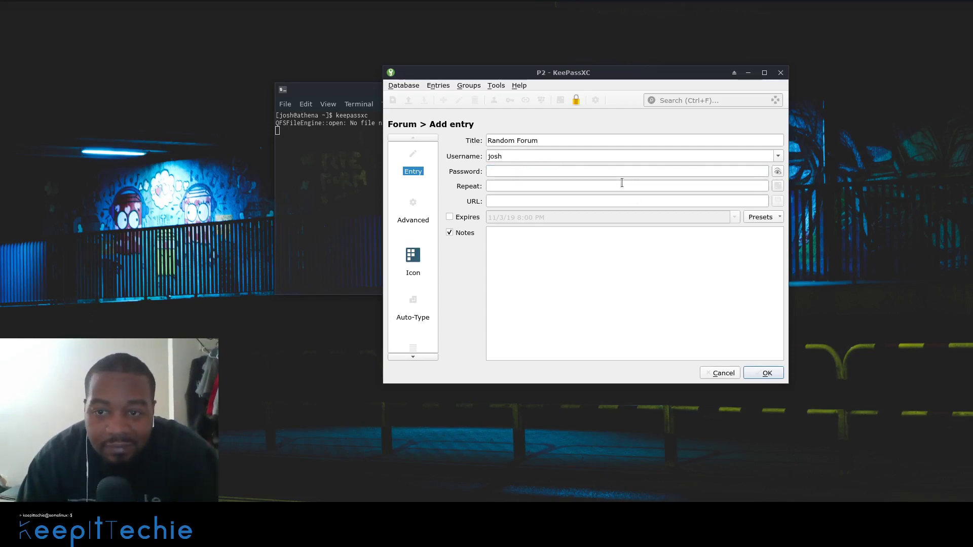
- Generate a 13-character password with special characters, then reveal and select it
left_click(778, 187)
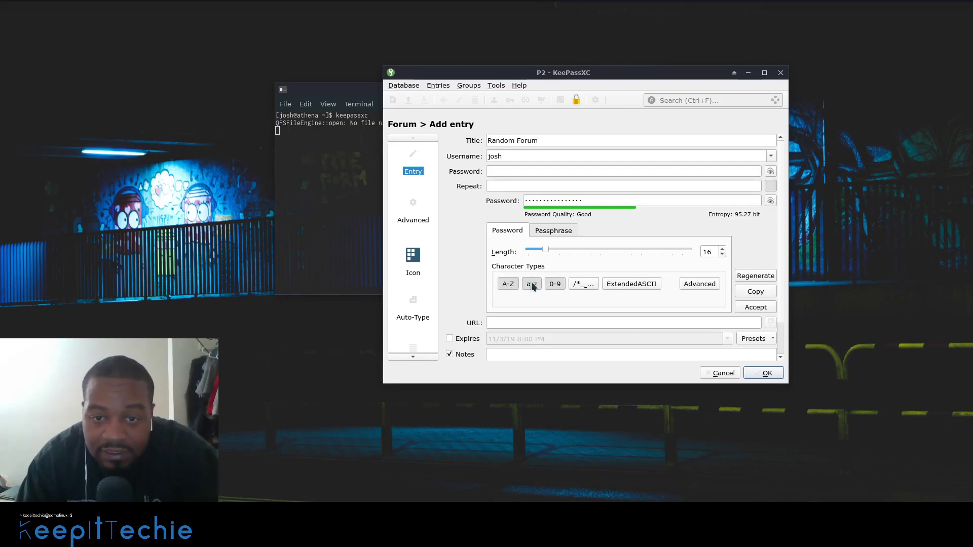
left_click(579, 283)
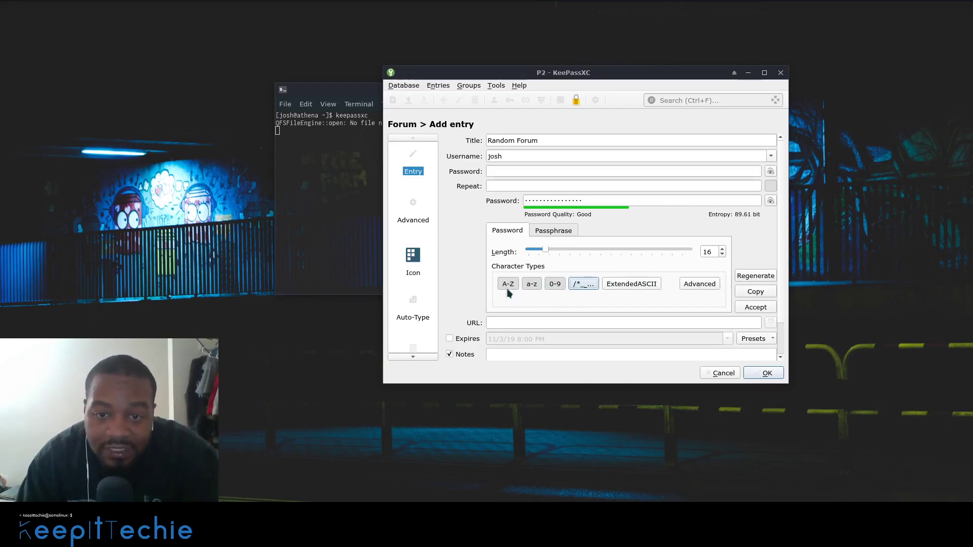
left_click_drag(548, 253, 569, 244)
left_click_drag(570, 248, 542, 247)
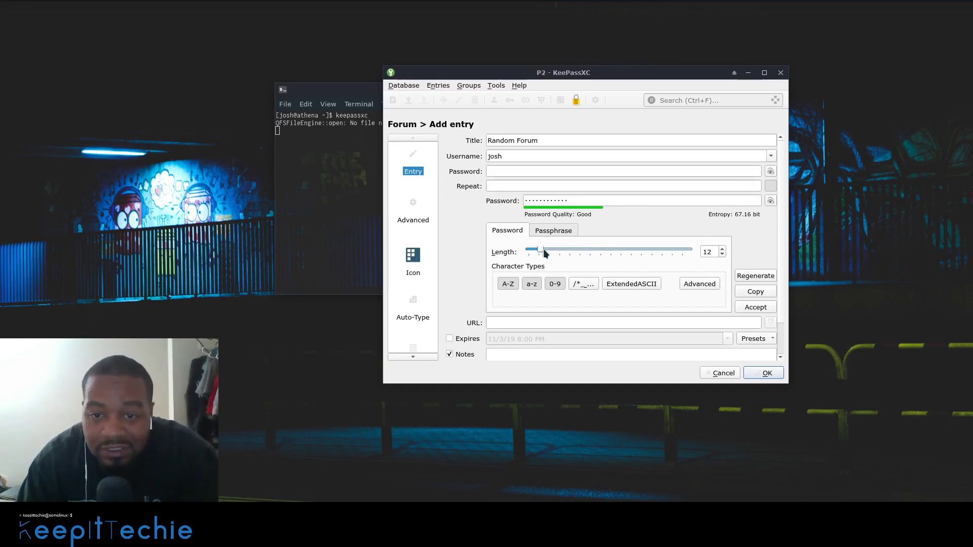
left_click(722, 248)
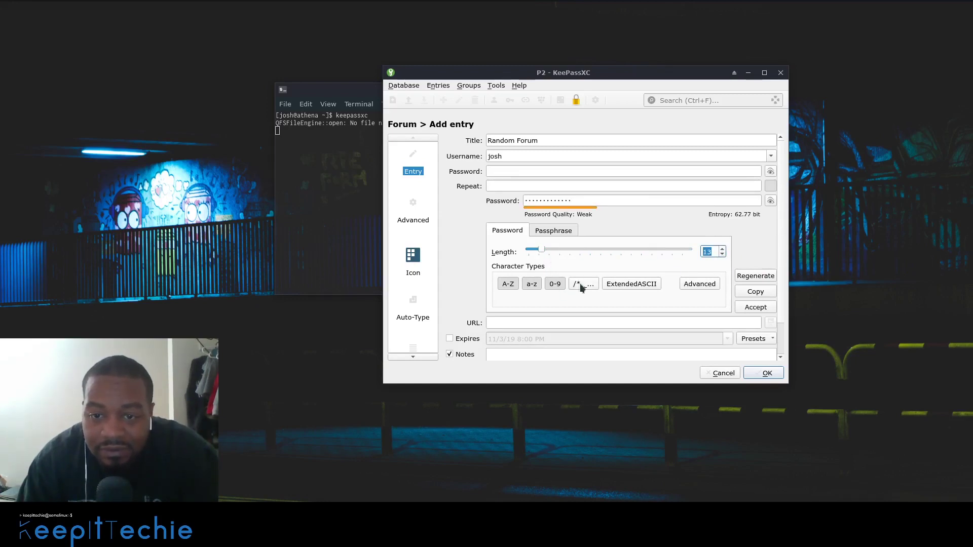
left_click(722, 250)
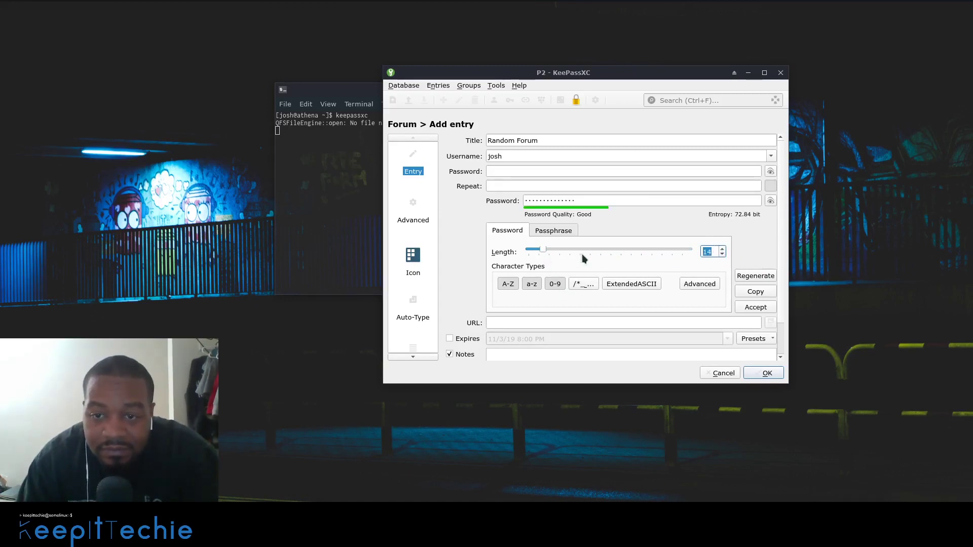
left_click(722, 254)
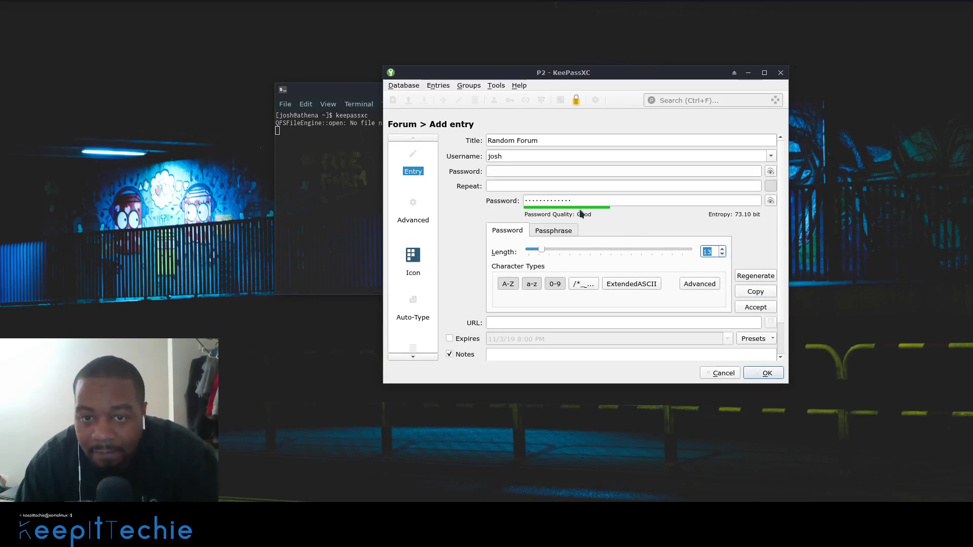
left_click(769, 201)
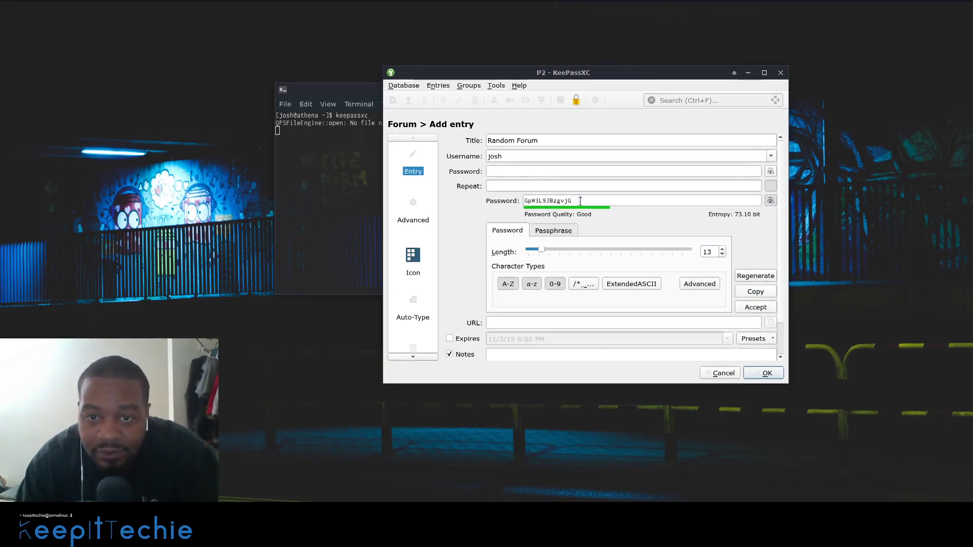
left_click_drag(576, 203, 518, 206)
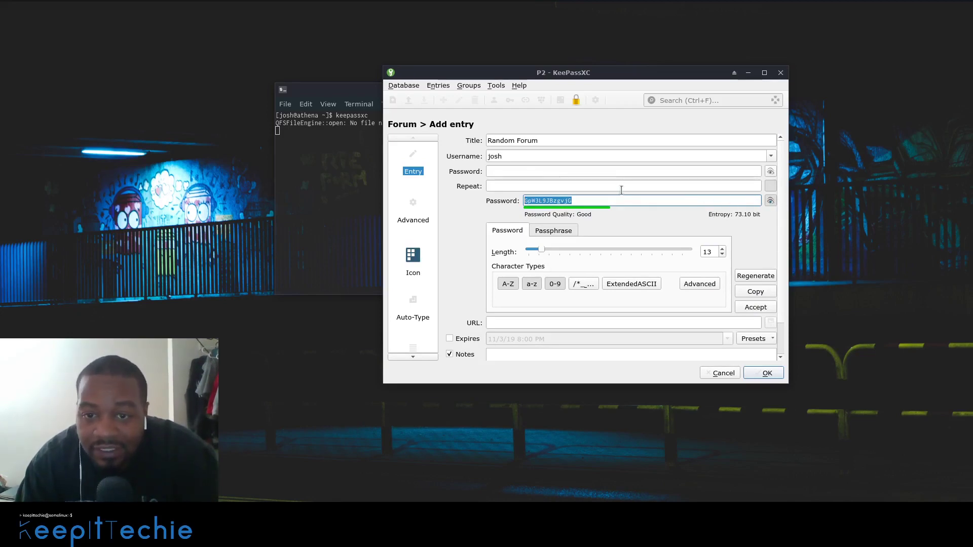
- Accept the generated password, check it with the eye toggle, and save the Random Forum entry
left_click(756, 308)
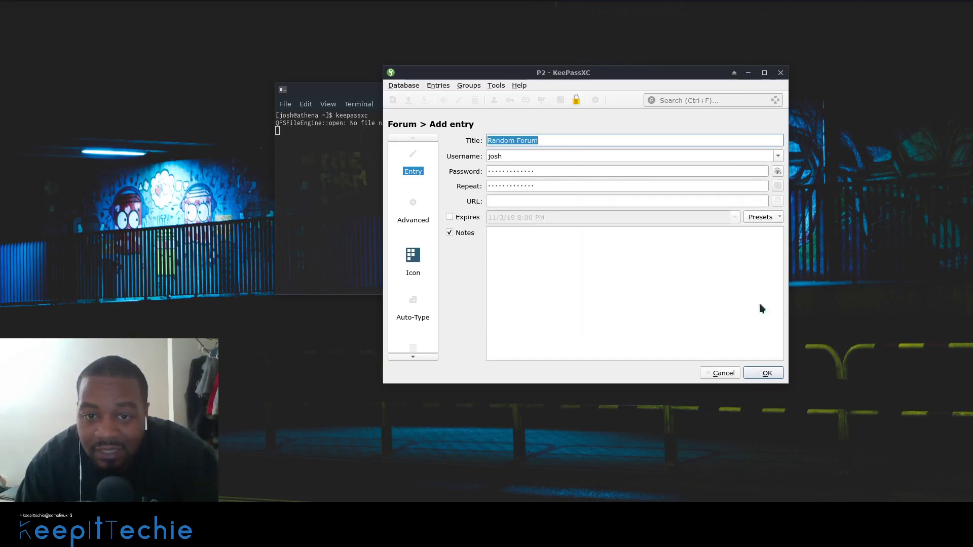
left_click(558, 173)
left_click(778, 173)
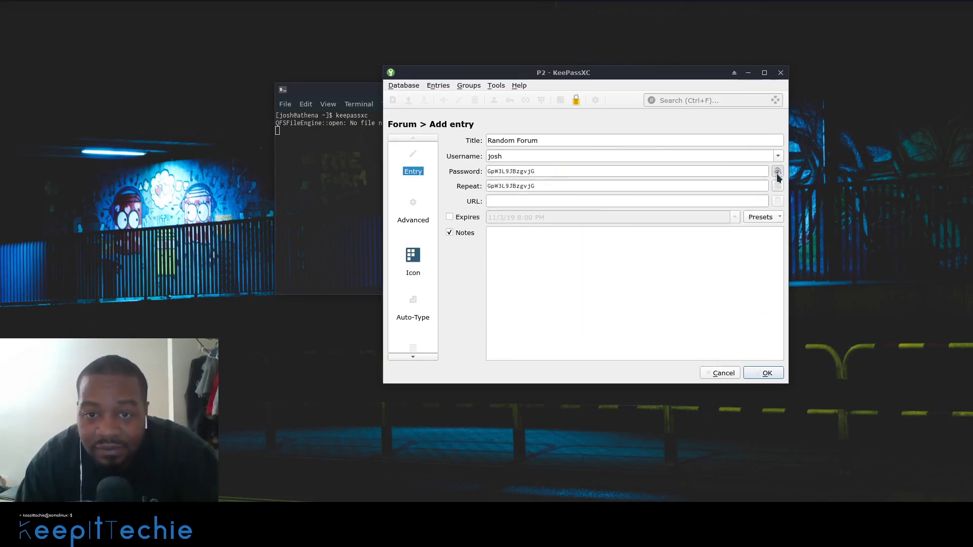
left_click(777, 172)
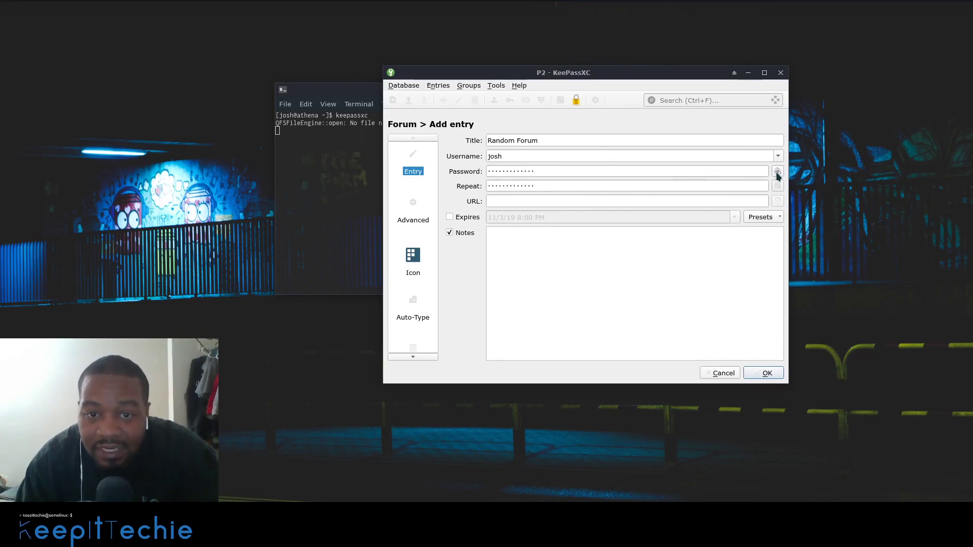
left_click(551, 200)
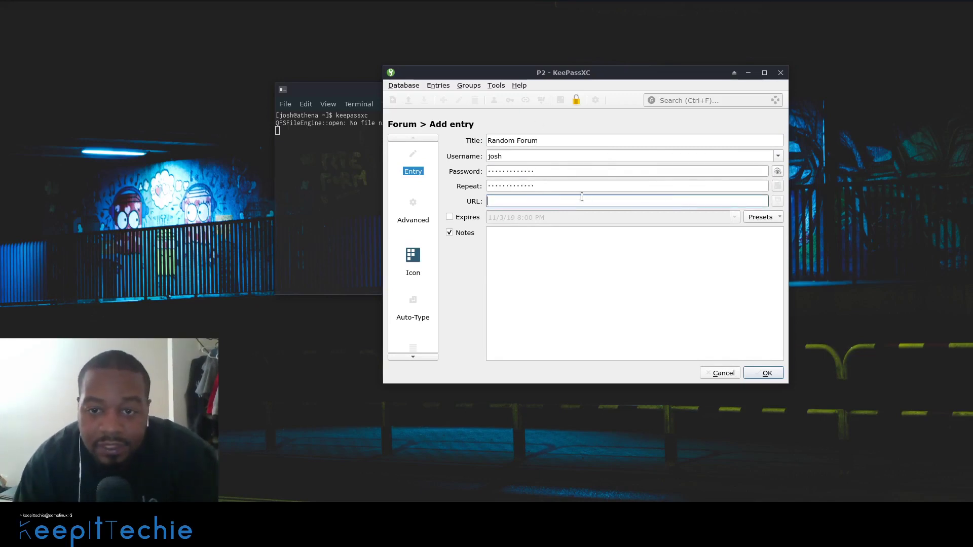
left_click(557, 244)
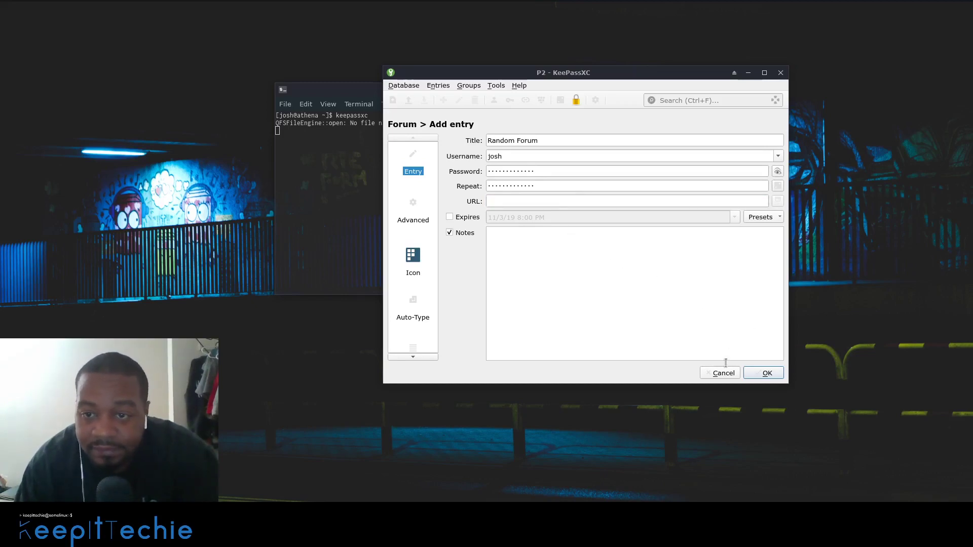
left_click(766, 373)
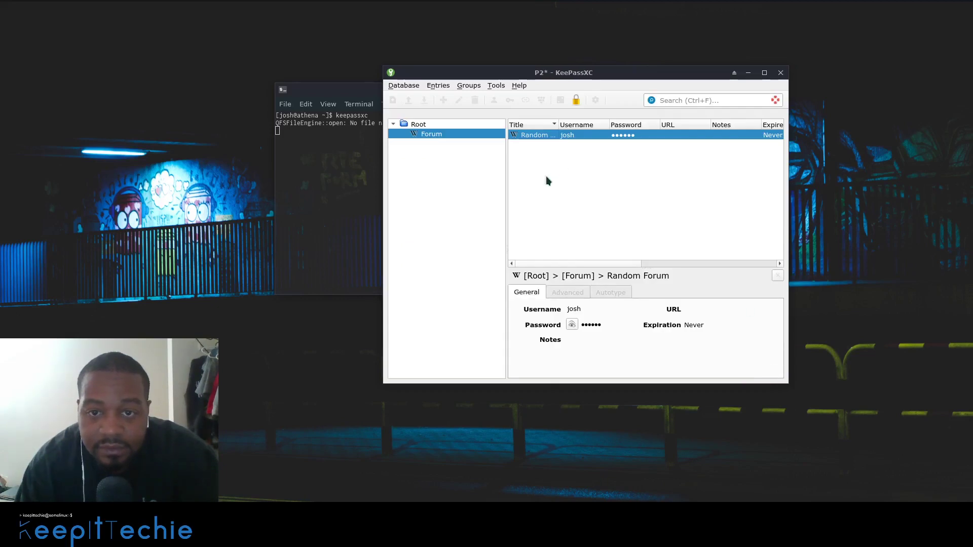
left_click(512, 135)
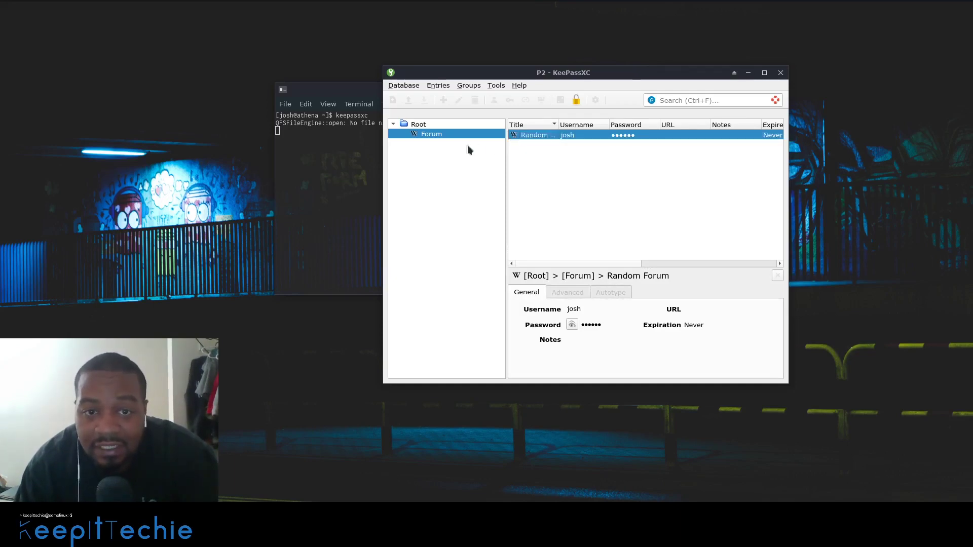
- Create a Banking group with the $ icon and drag it up to the Root level
left_click(431, 136)
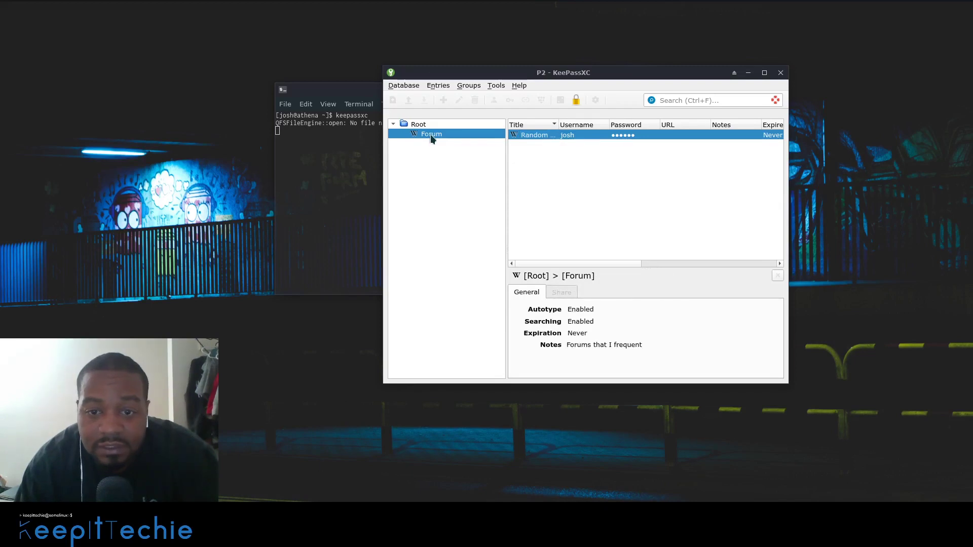
left_click(476, 89)
left_click(479, 96)
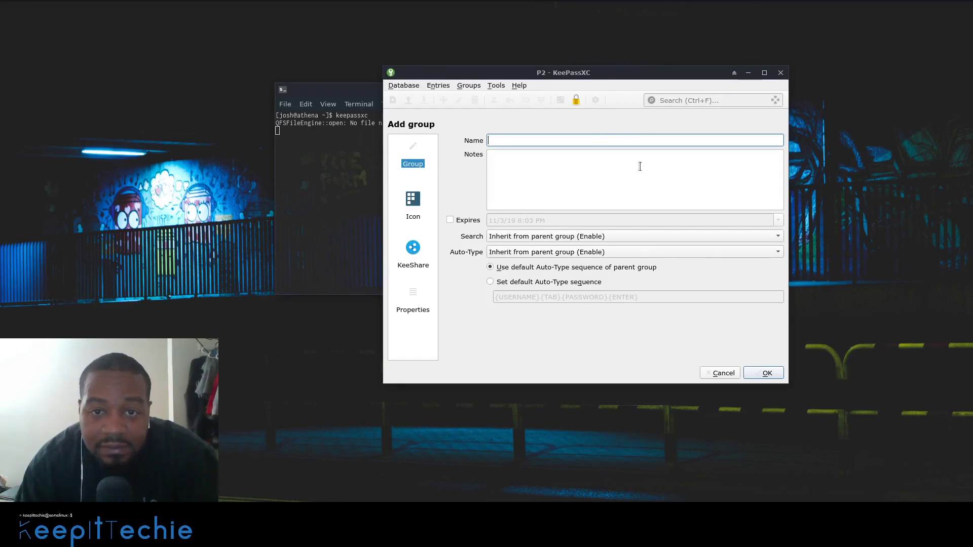
type("Ba")
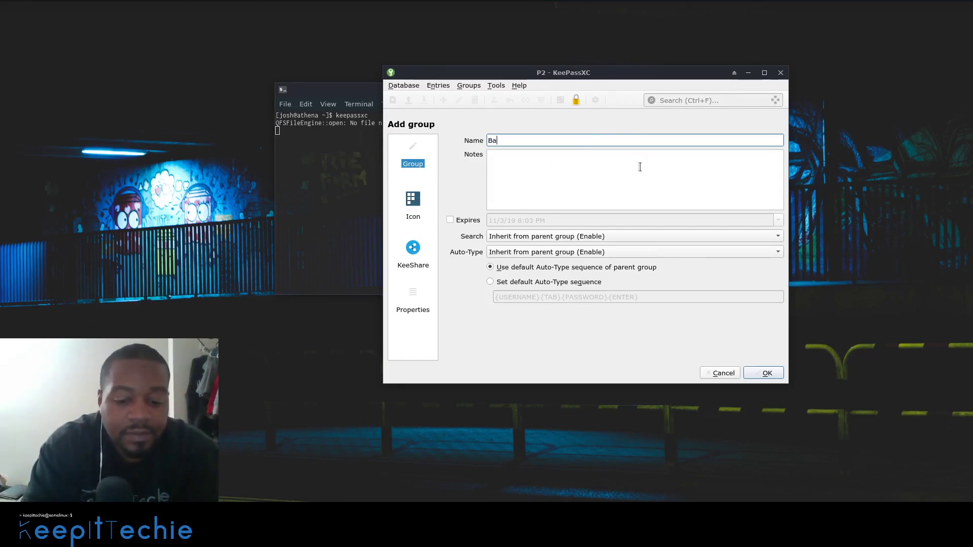
type("nking")
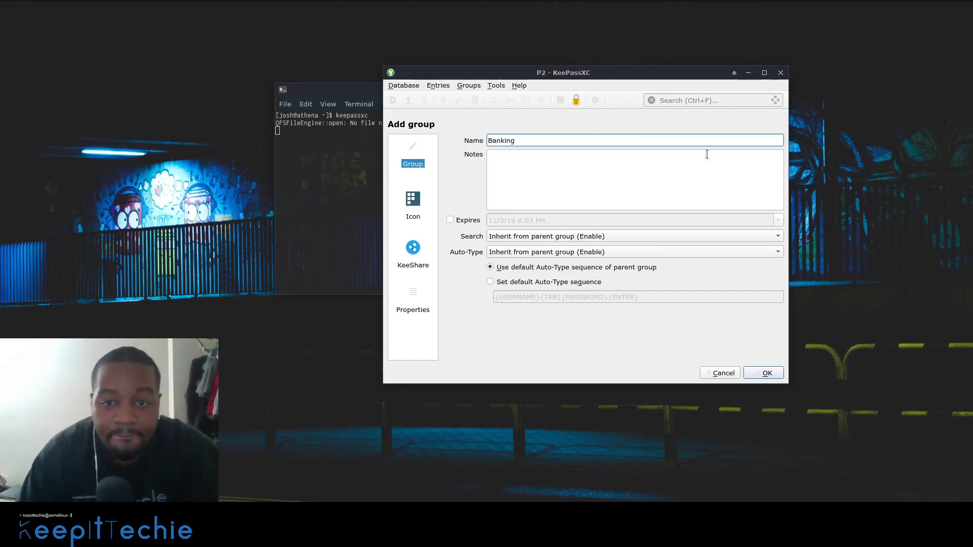
left_click(408, 211)
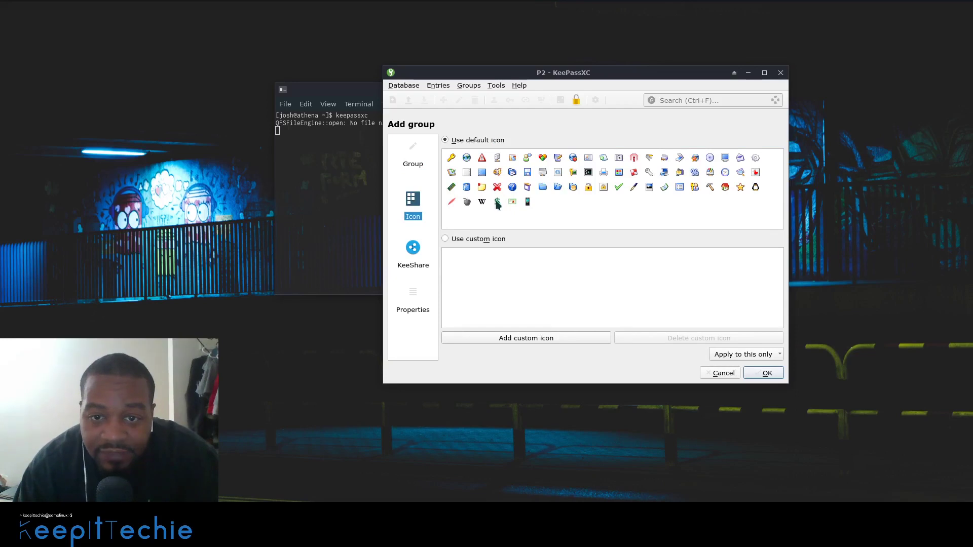
left_click(766, 373)
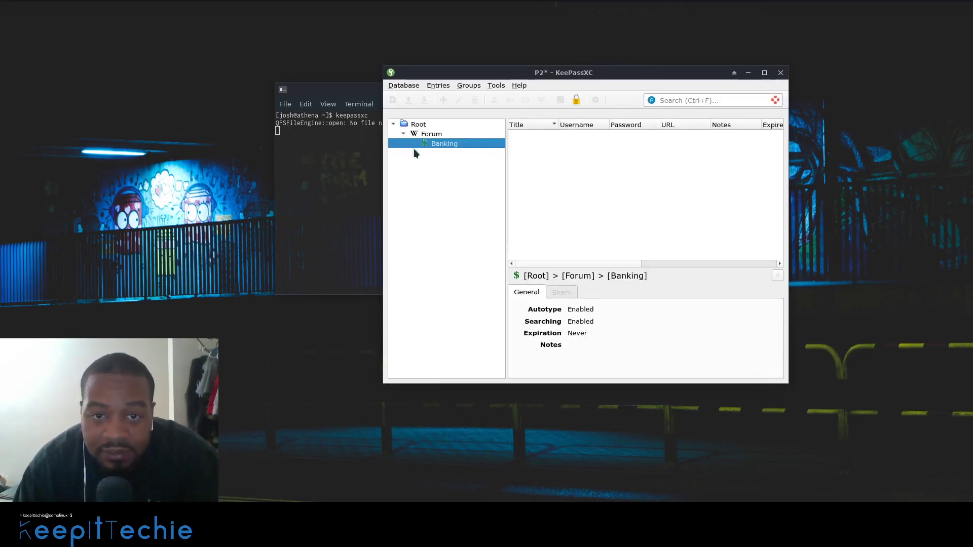
mouse_move(436, 144)
left_mouse_down()
mouse_move(441, 151)
mouse_move(456, 137)
mouse_move(429, 131)
left_mouse_up()
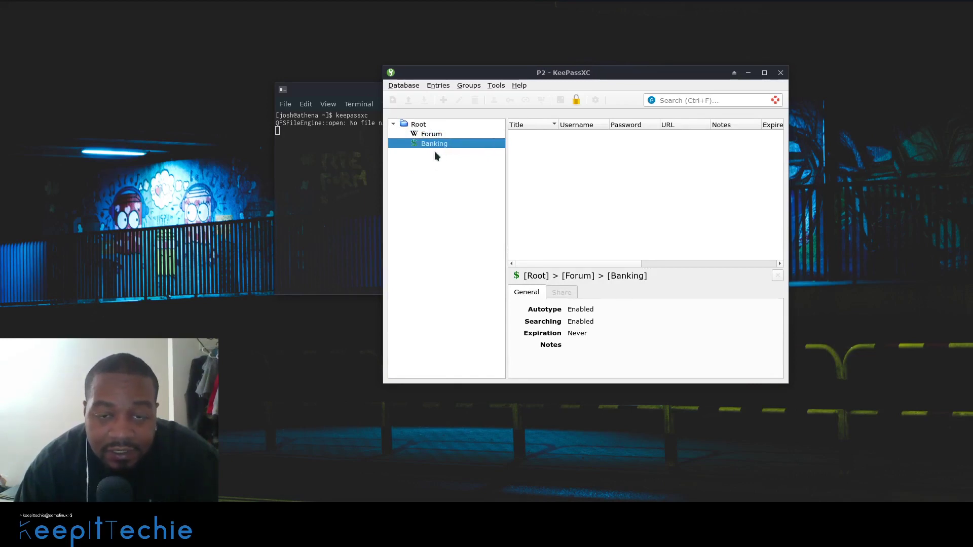
- Check the Forum and Banking groups, opening and dismissing Banking's new-entry menu
left_click(438, 136)
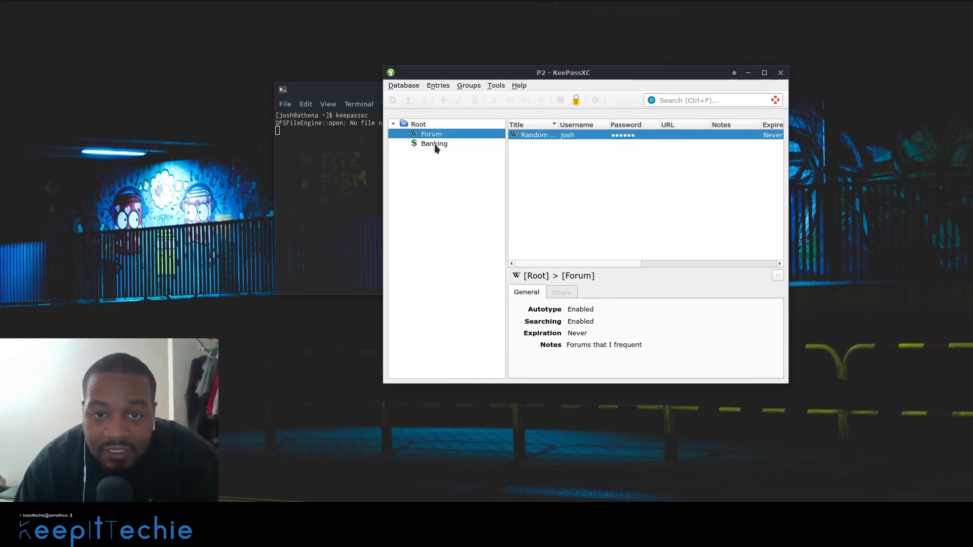
left_click(434, 144)
left_click(439, 134)
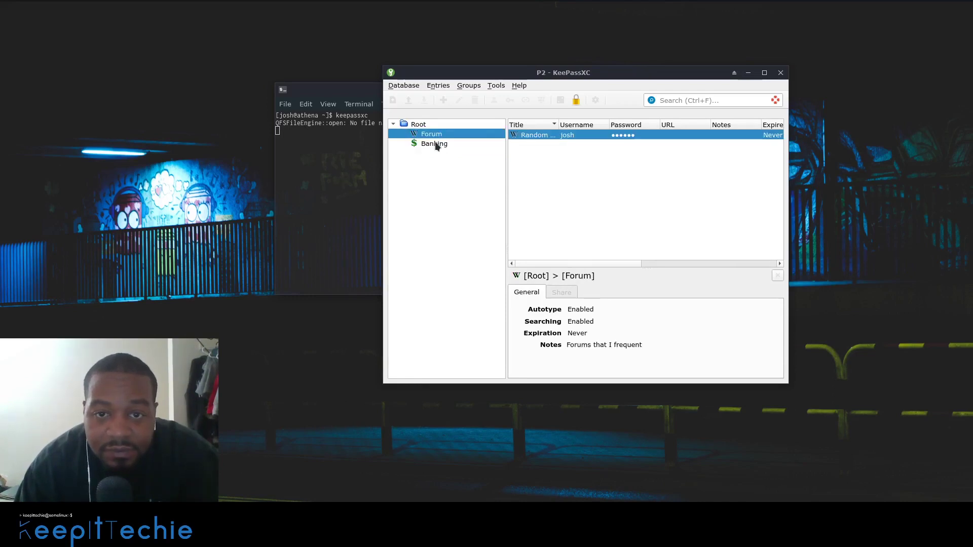
left_click(436, 144)
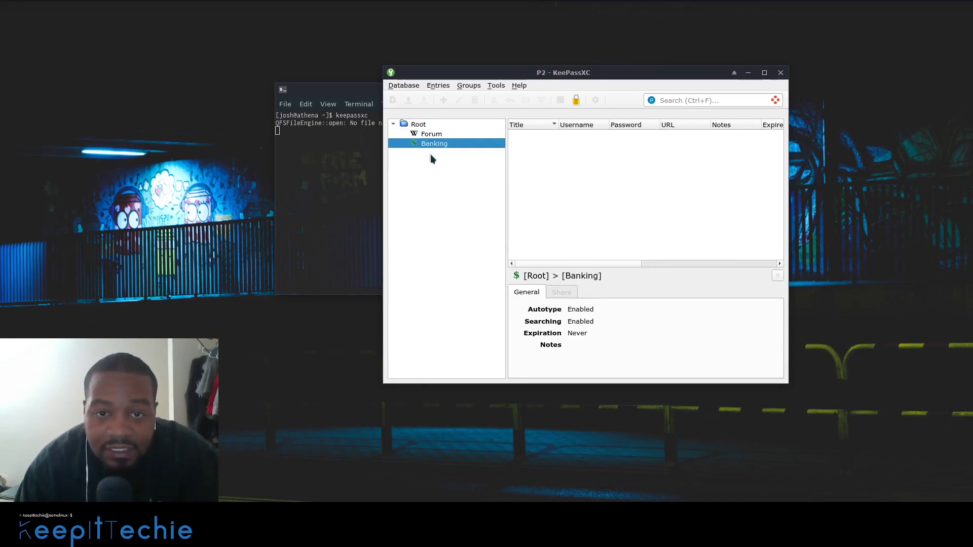
right_click(552, 151)
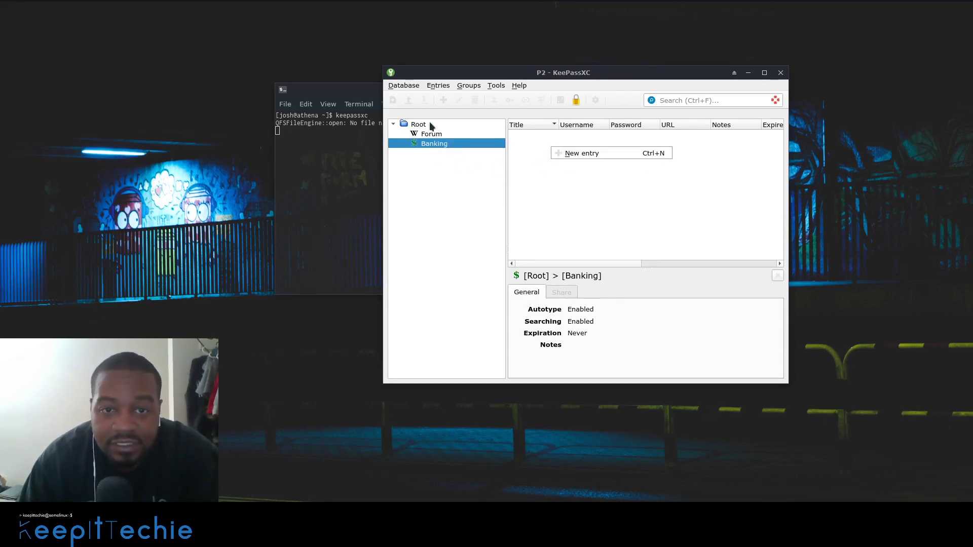
left_click(434, 144)
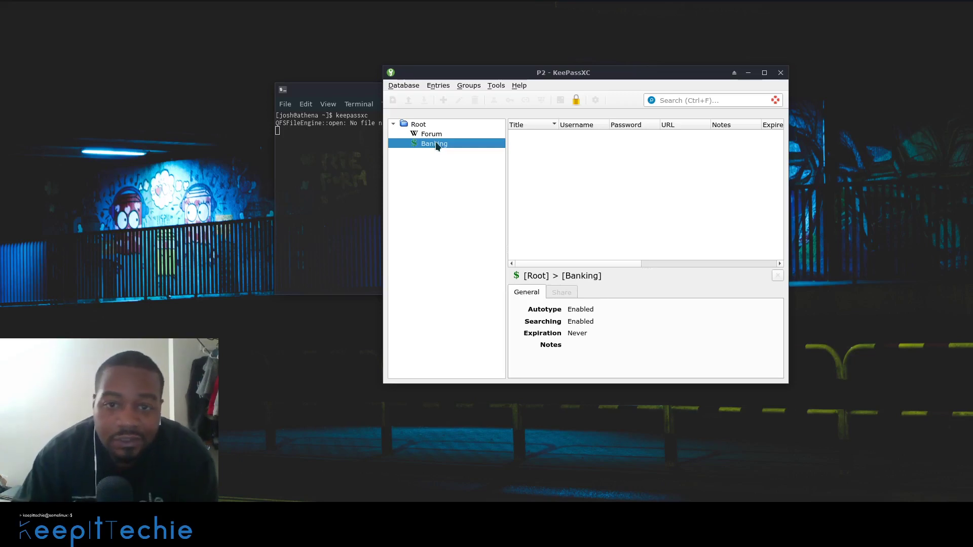
- Lock the P2.kdbx database with the toolbar padlock button
left_click(577, 101)
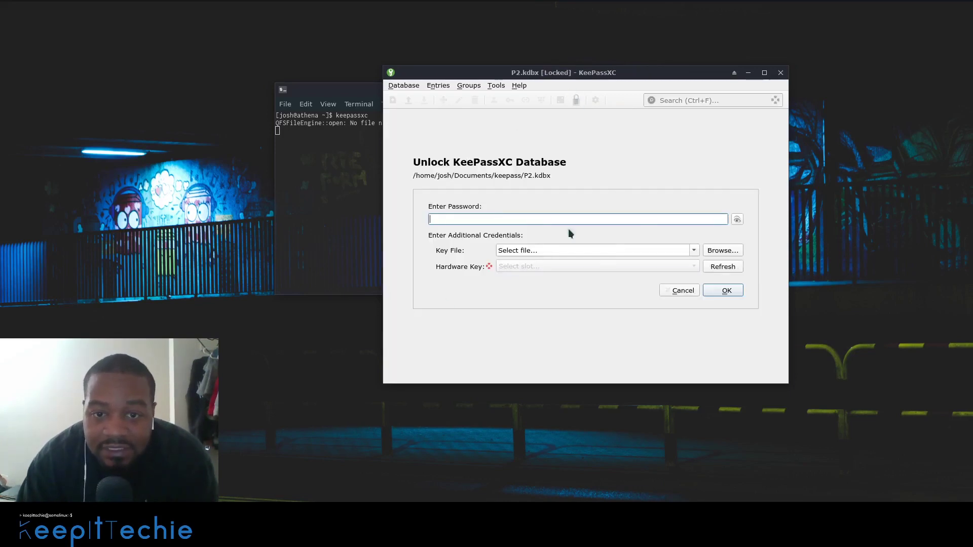